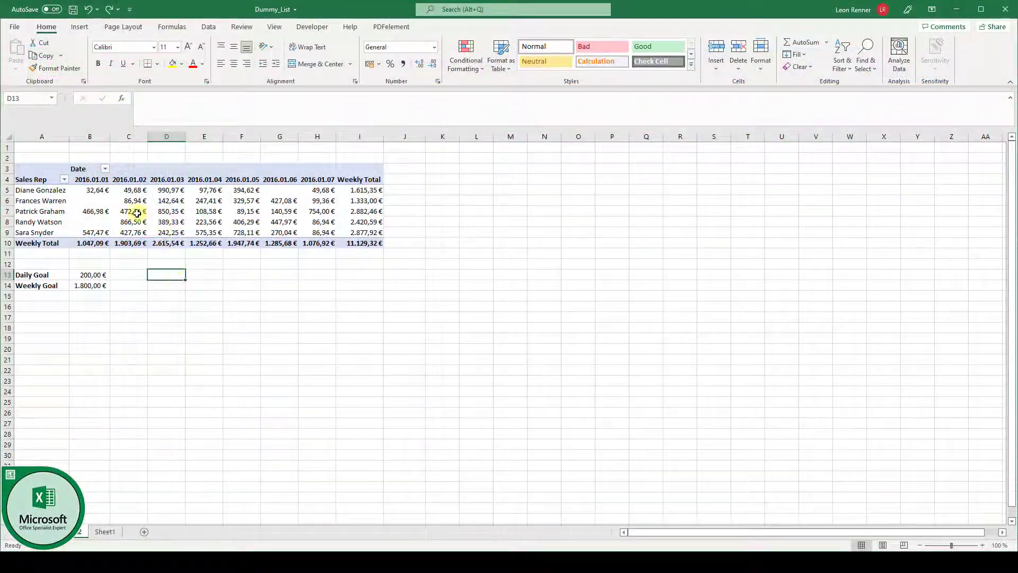
Step: Apply blue gradient data bars to the daily sales range B5:H9
mouse_move(98, 188)
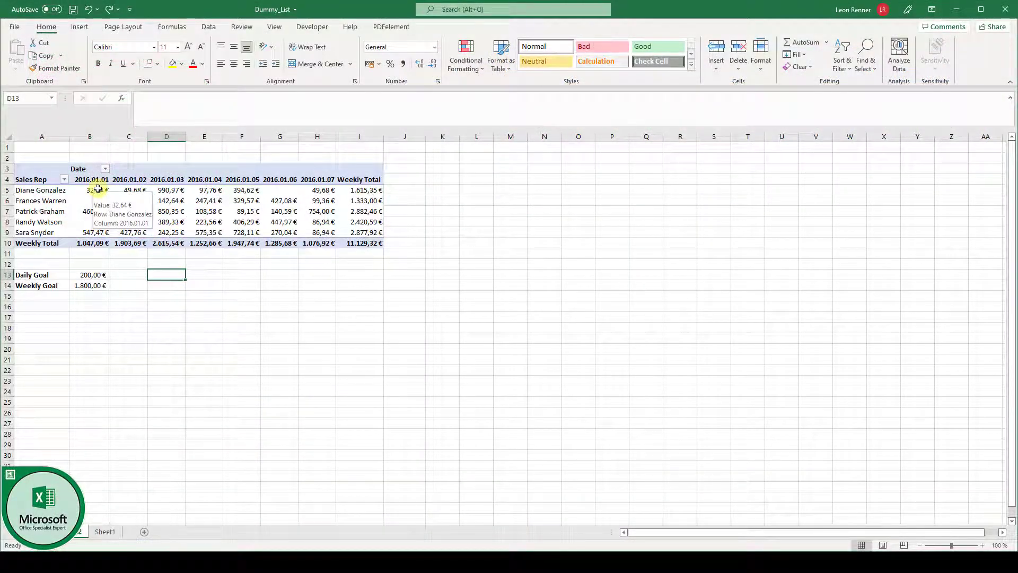
mouse_move(50, 193)
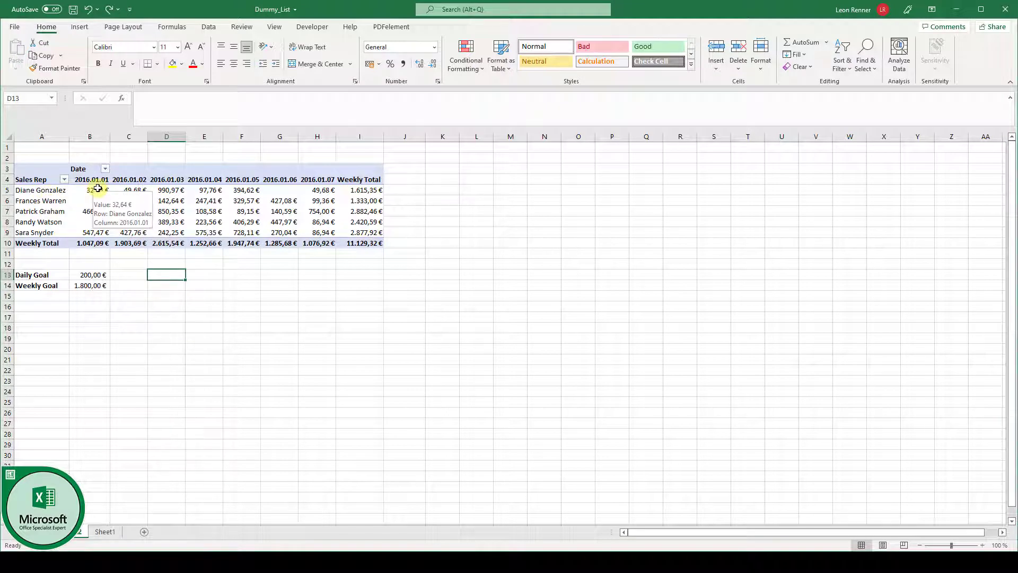
mouse_move(99, 188)
mouse_down()
mouse_move(201, 225)
mouse_move(321, 234)
mouse_up()
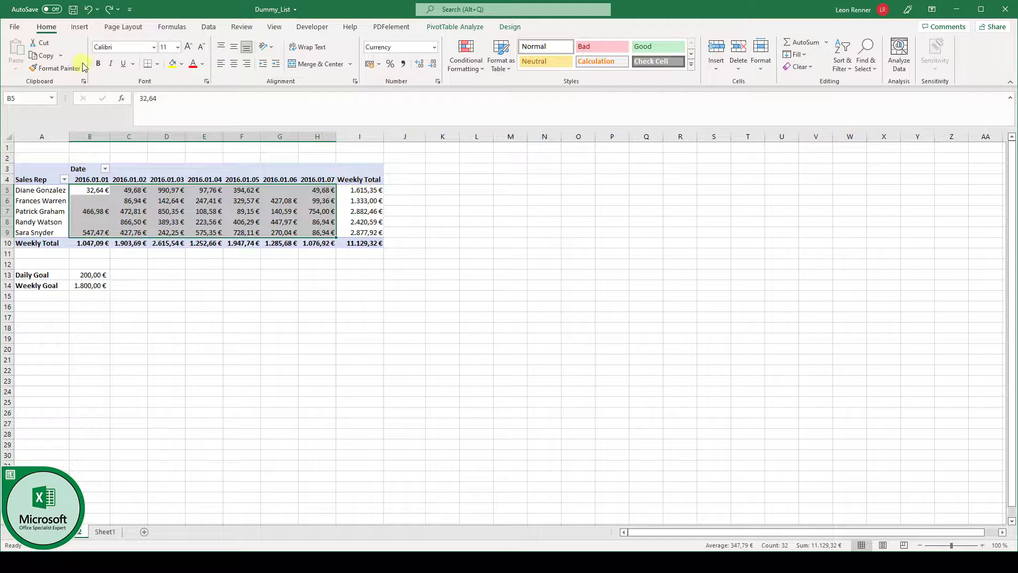
click(474, 68)
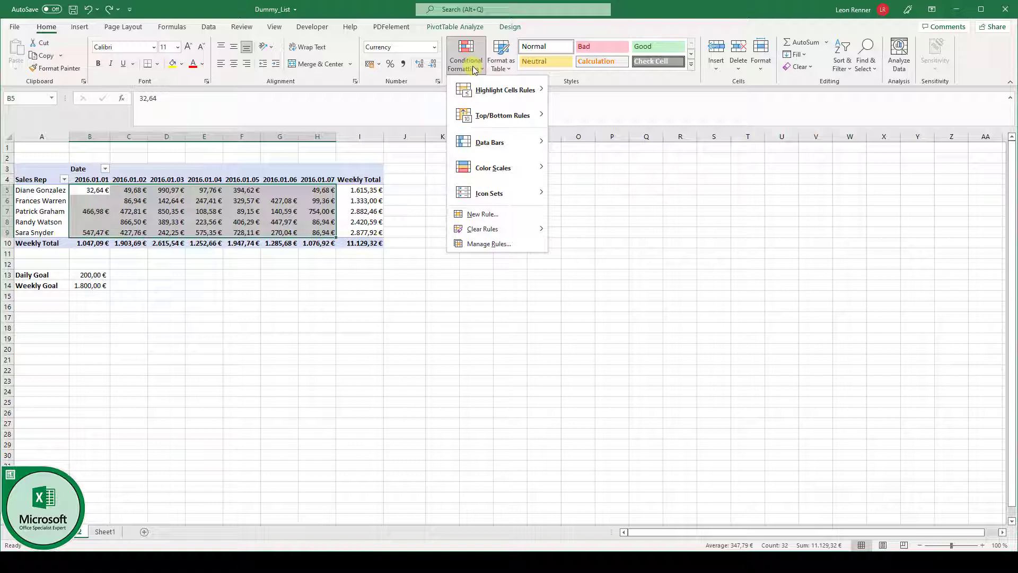
mouse_move(520, 144)
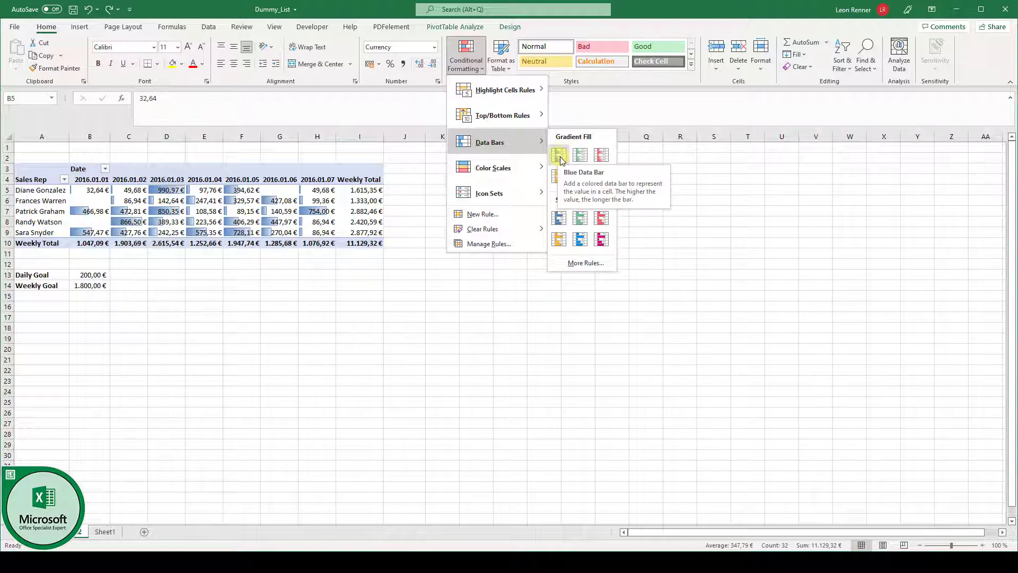
click(558, 158)
Step: Inspect the data bars, including empty cell B6, then undo them
click(168, 190)
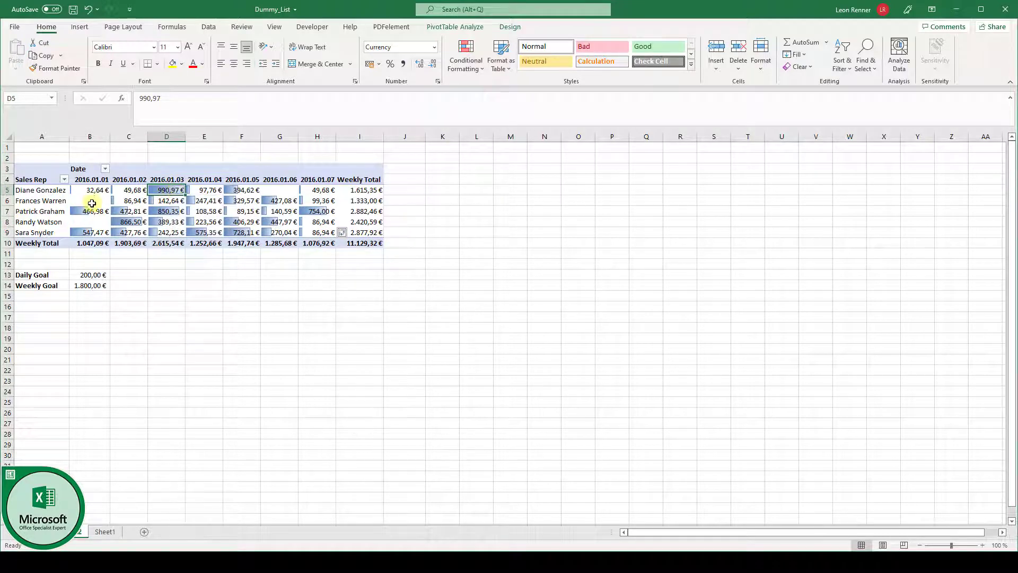
click(92, 199)
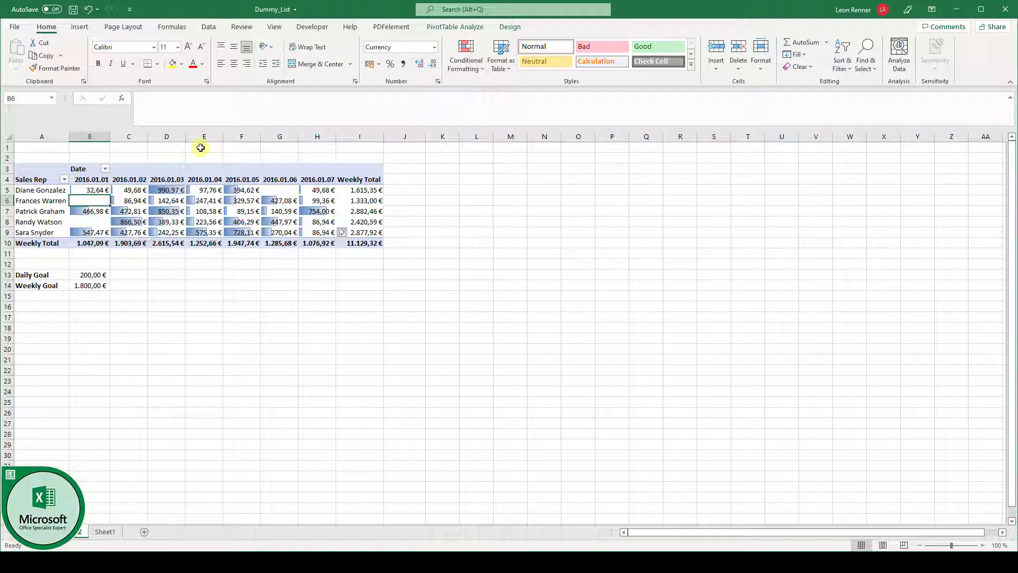
key(ctrl+z)
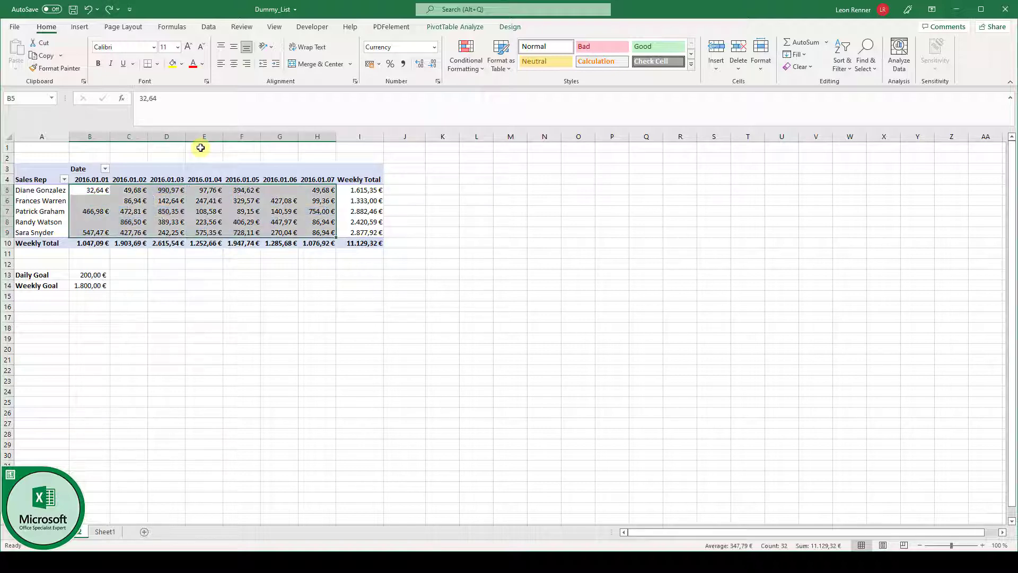
Step: Preview the Color Scales options in the Conditional Formatting menu for the daily sales
click(478, 72)
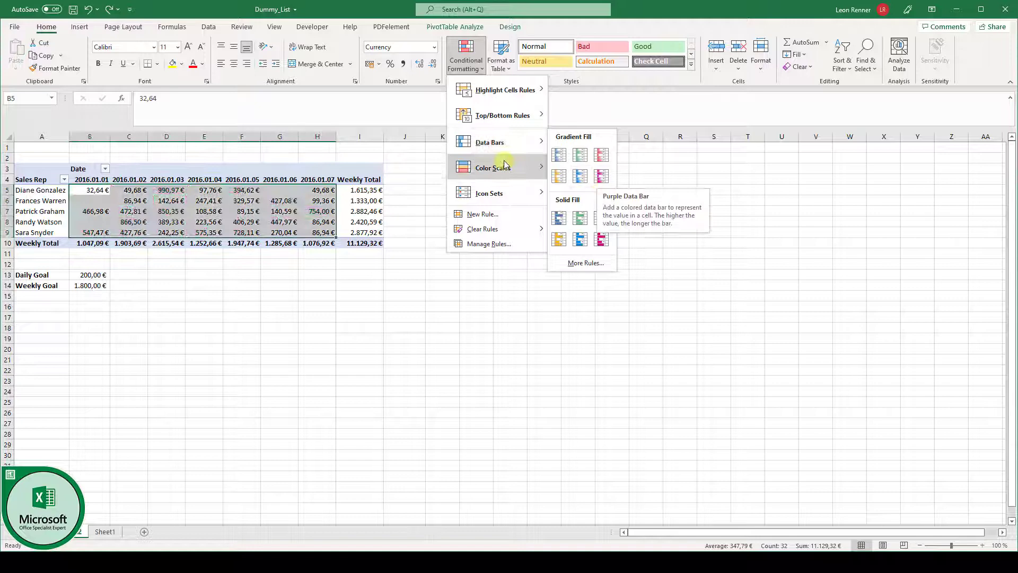
mouse_move(503, 169)
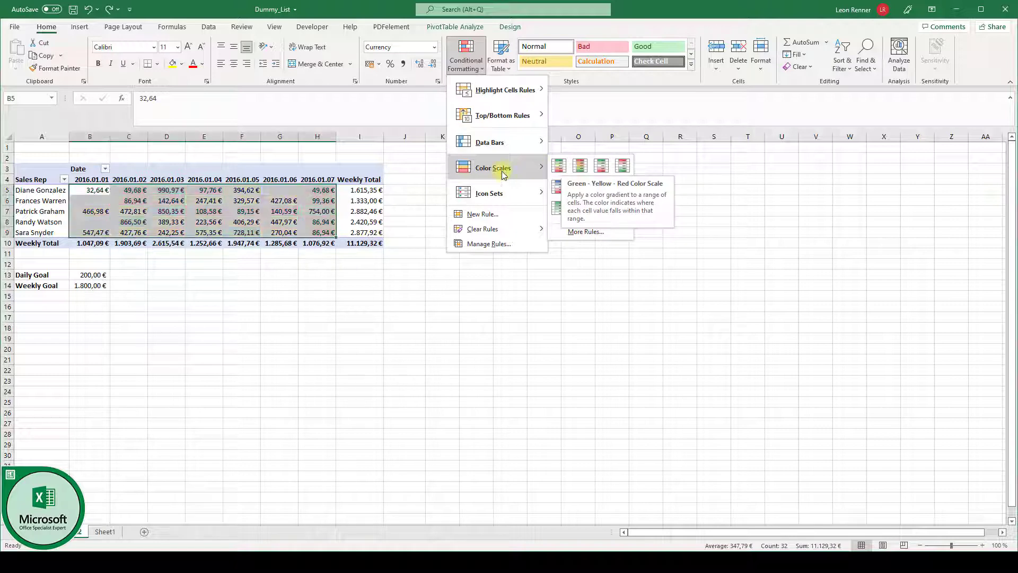
Step: Preview the Icon Sets galleries in the Conditional Formatting menu
mouse_move(498, 199)
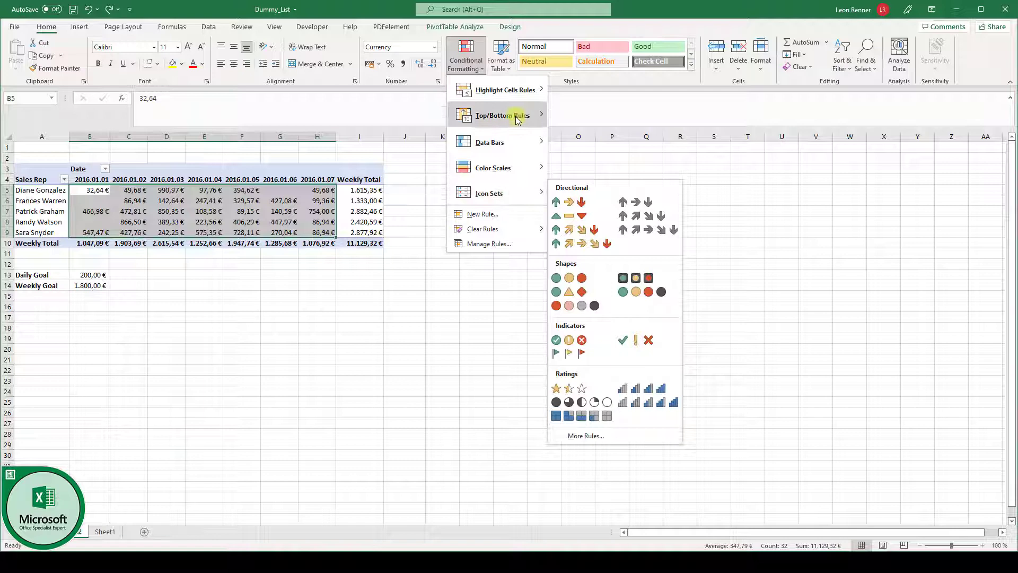
Step: Start an Above Average rule with Green Fill with Dark Green Text
mouse_move(518, 119)
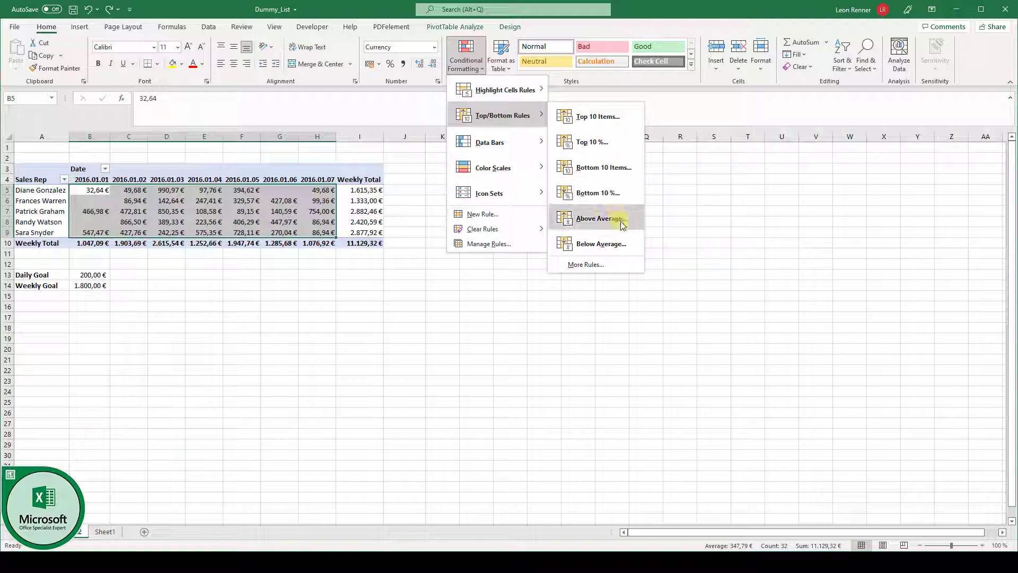
click(600, 218)
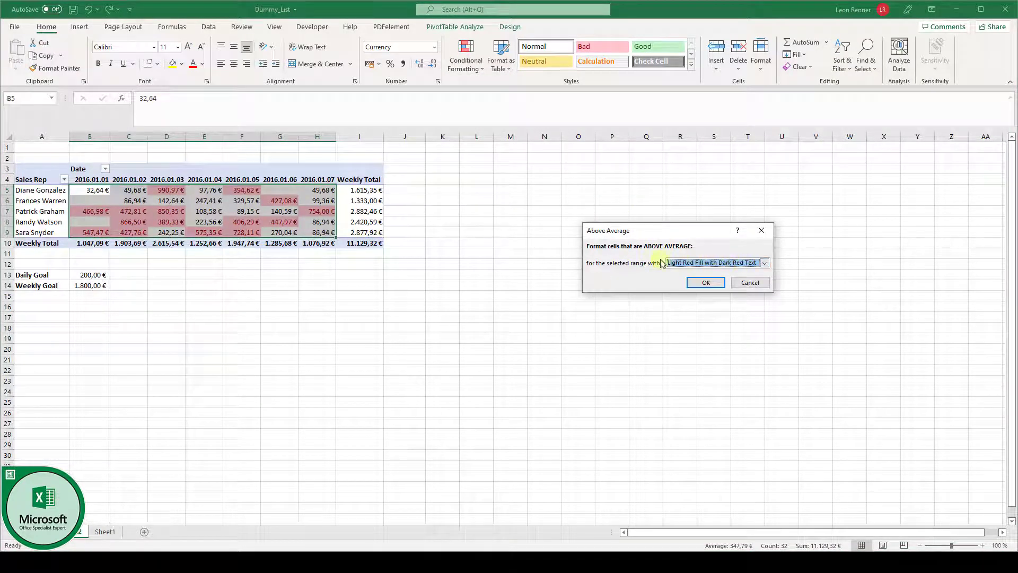
click(705, 263)
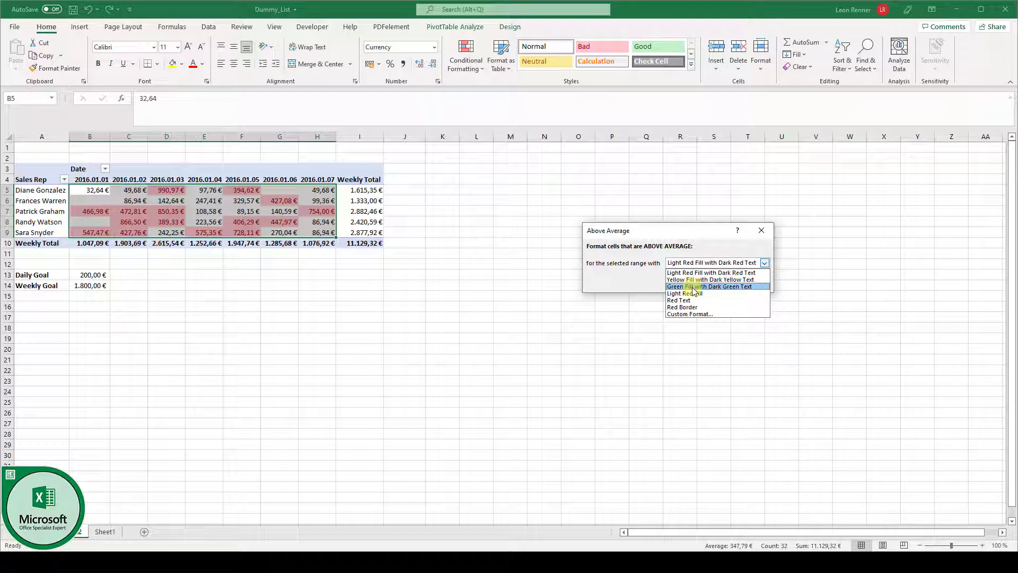
click(693, 287)
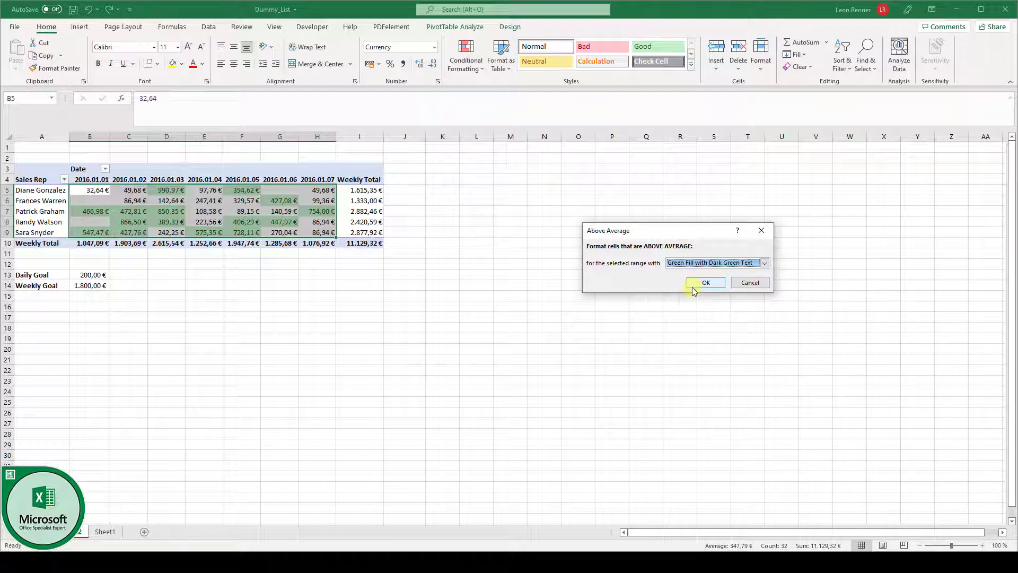
Step: Browse the custom format options, discard them, and confirm the green above-average rule
click(711, 265)
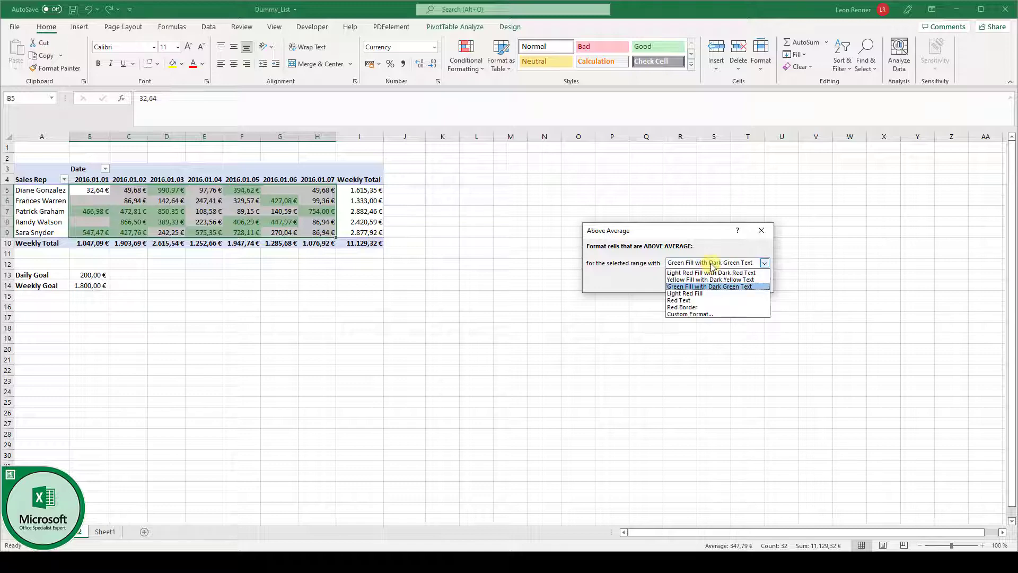
click(691, 314)
click(622, 195)
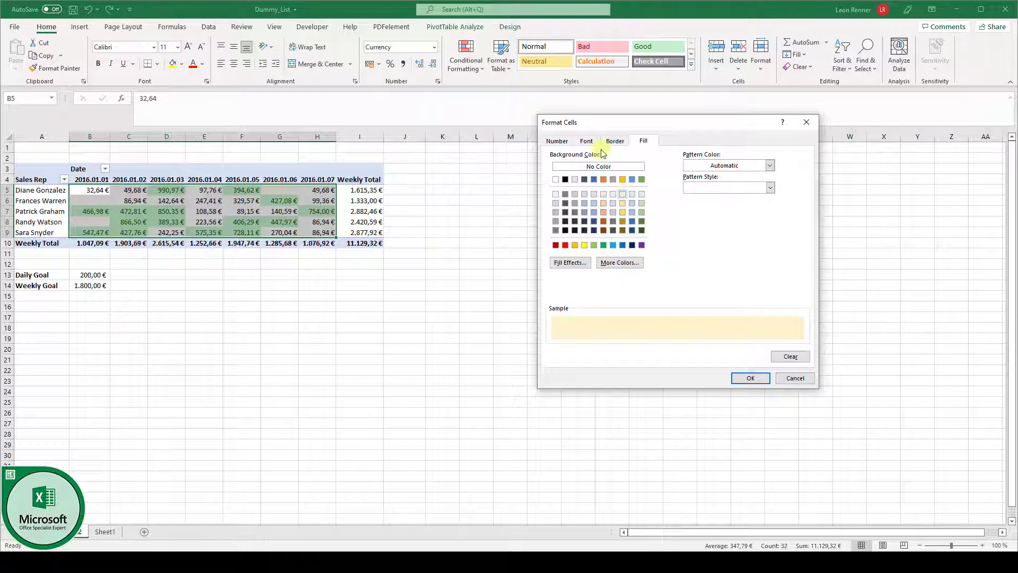
click(586, 141)
click(735, 229)
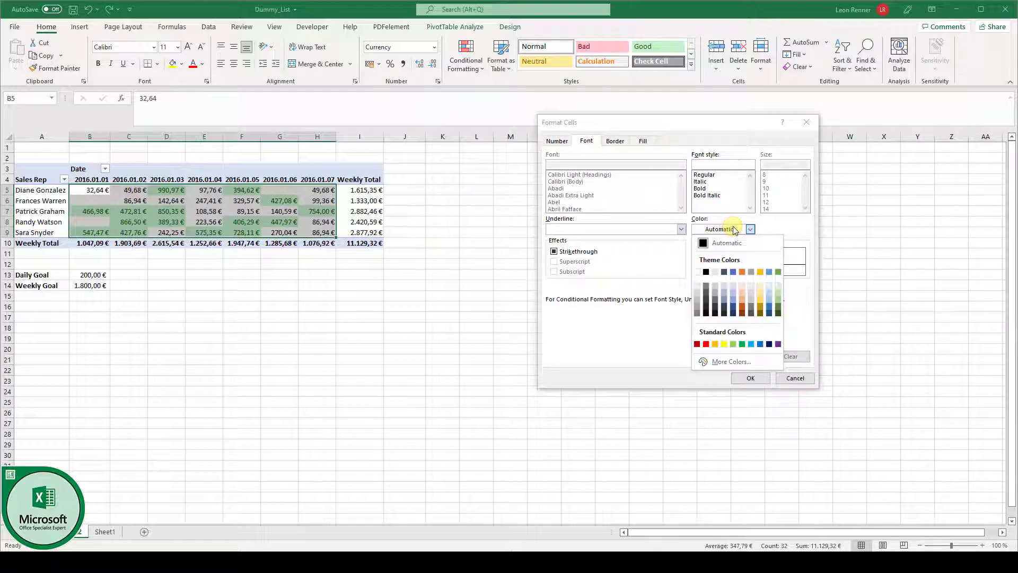
click(731, 282)
click(614, 142)
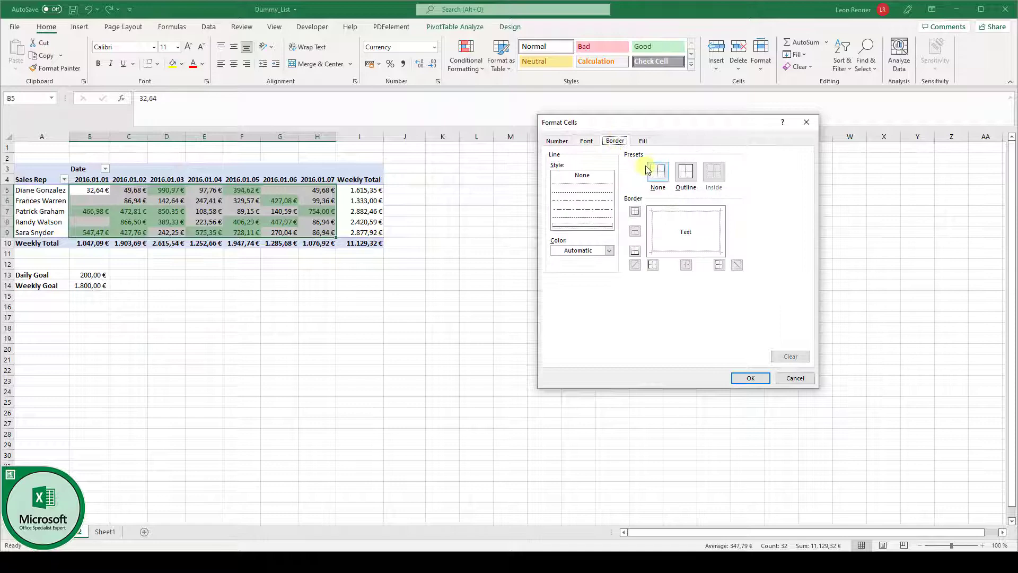
key(Escape)
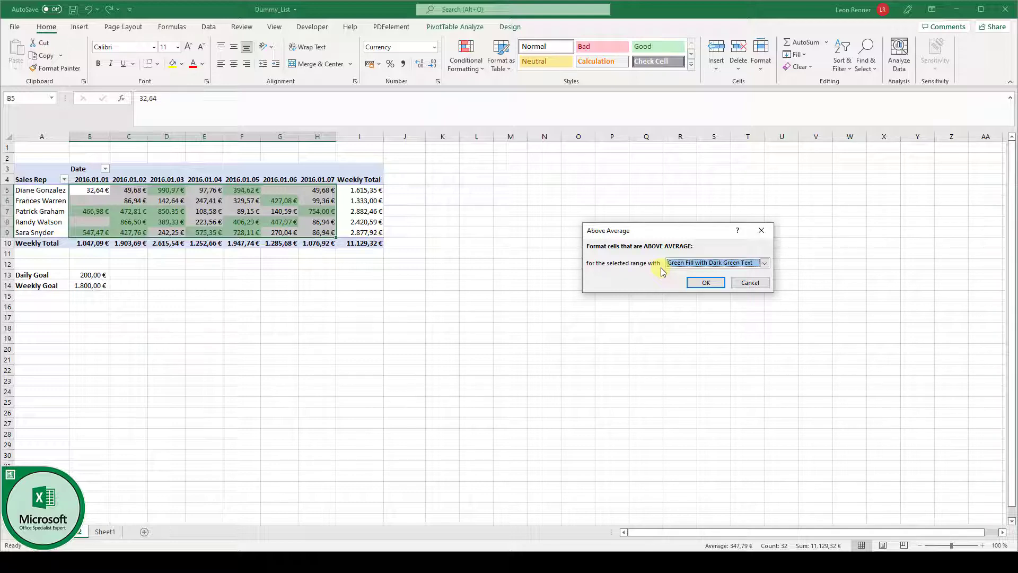
key(Return)
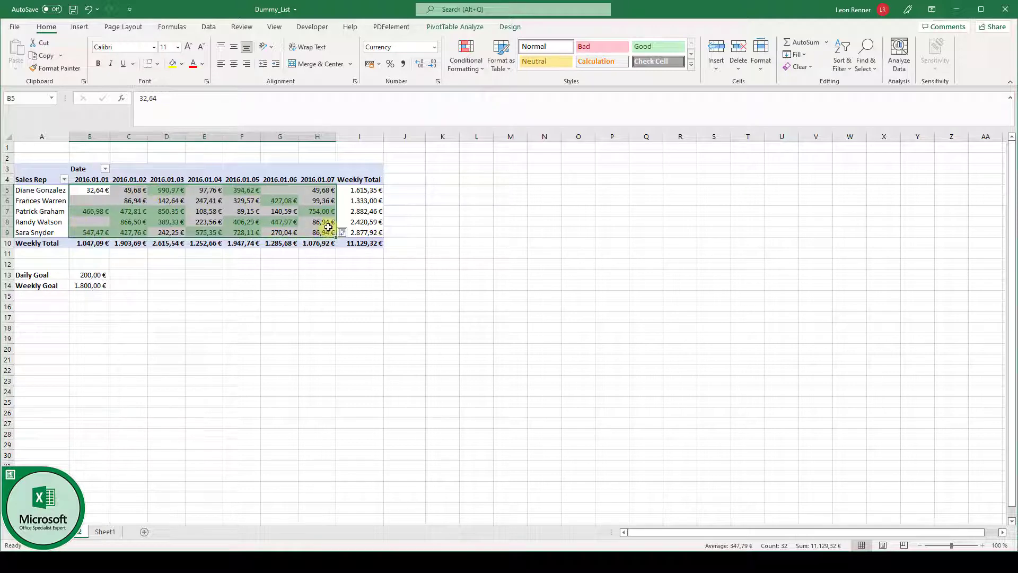
Step: Undo the above-average shading and start a New Formatting Rule for B5:H9
mouse_move(328, 227)
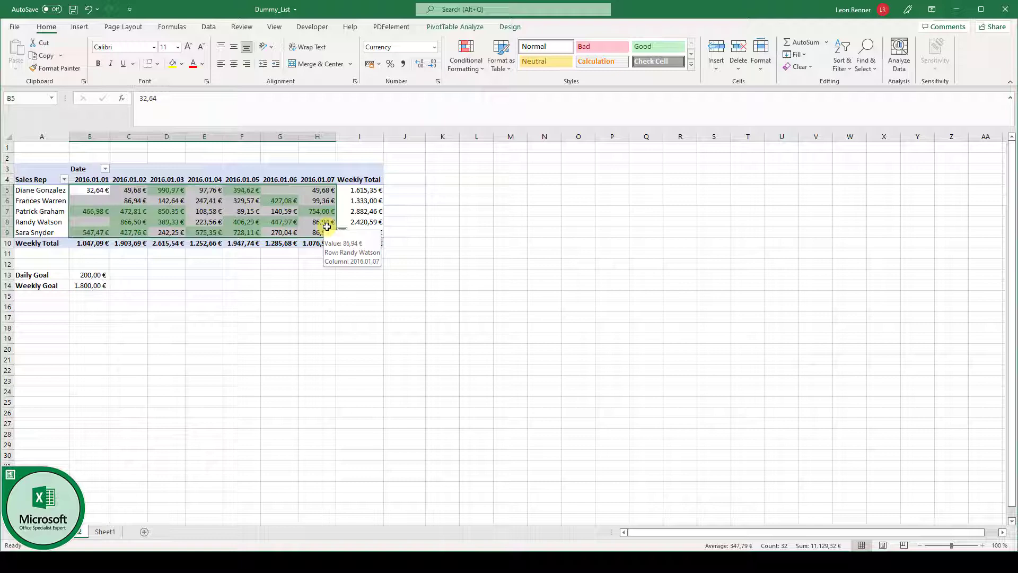
key(ctrl+z)
click(466, 58)
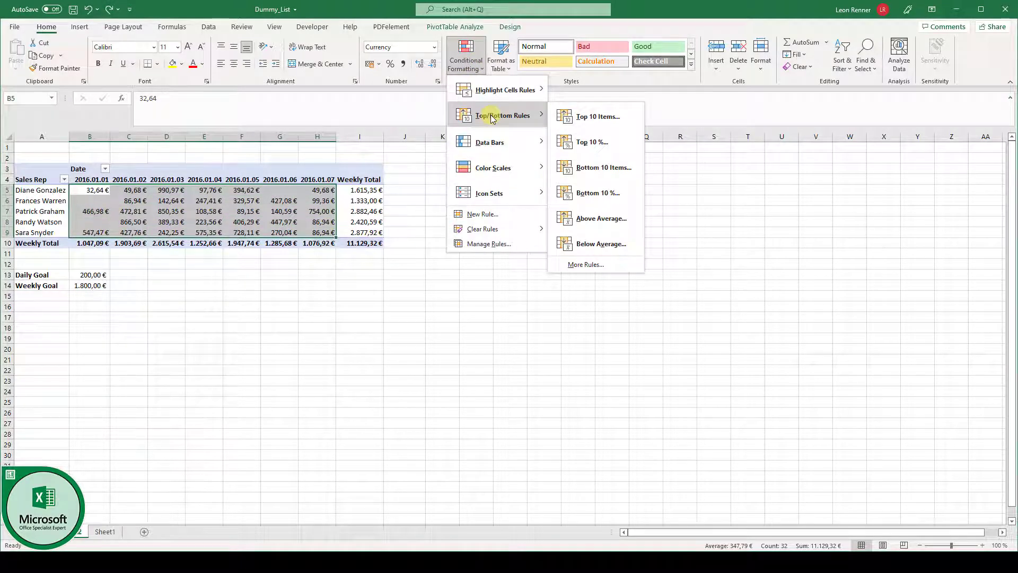
mouse_move(512, 93)
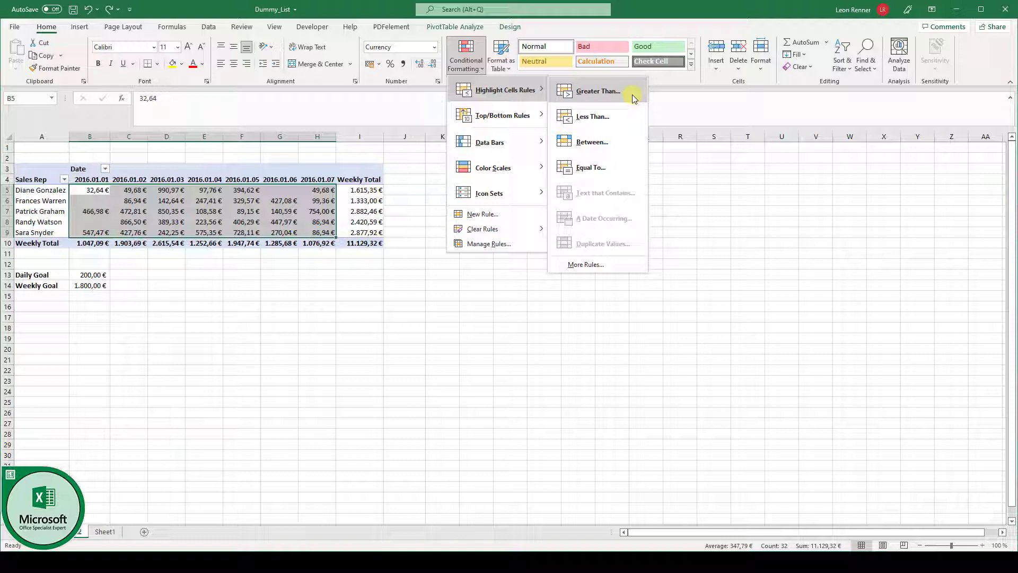
click(497, 216)
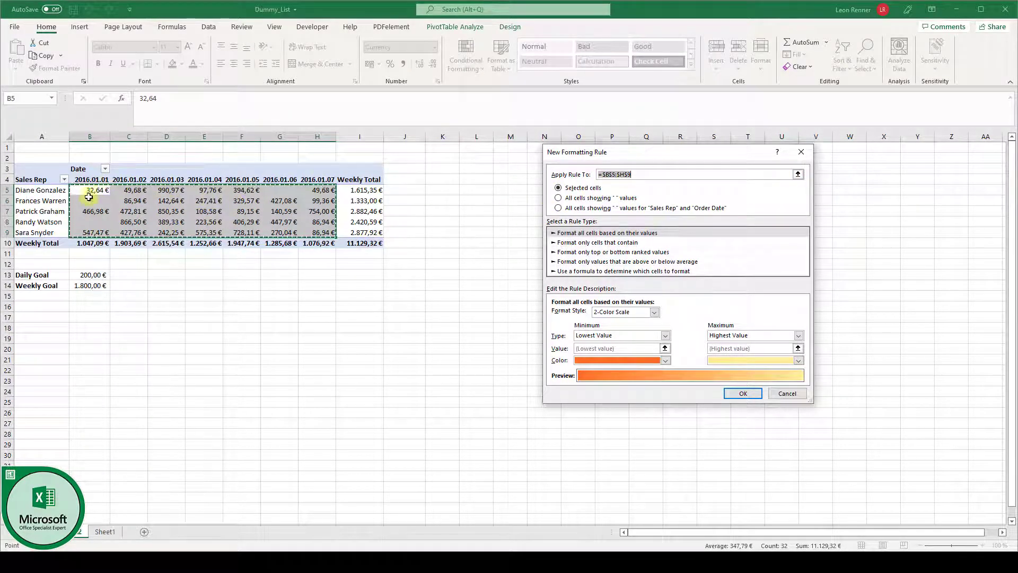
click(628, 174)
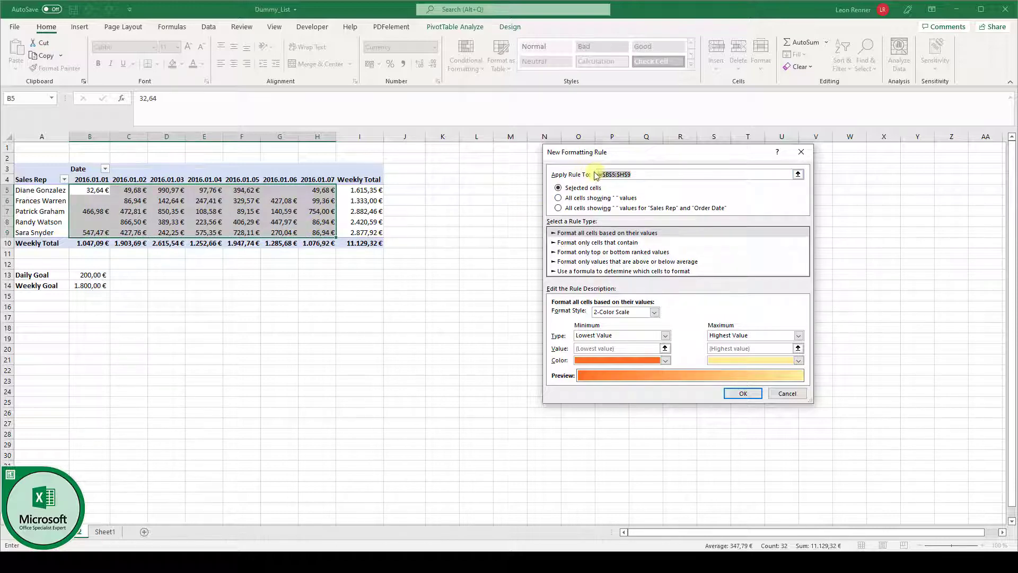
key(BackSpace)
click(798, 177)
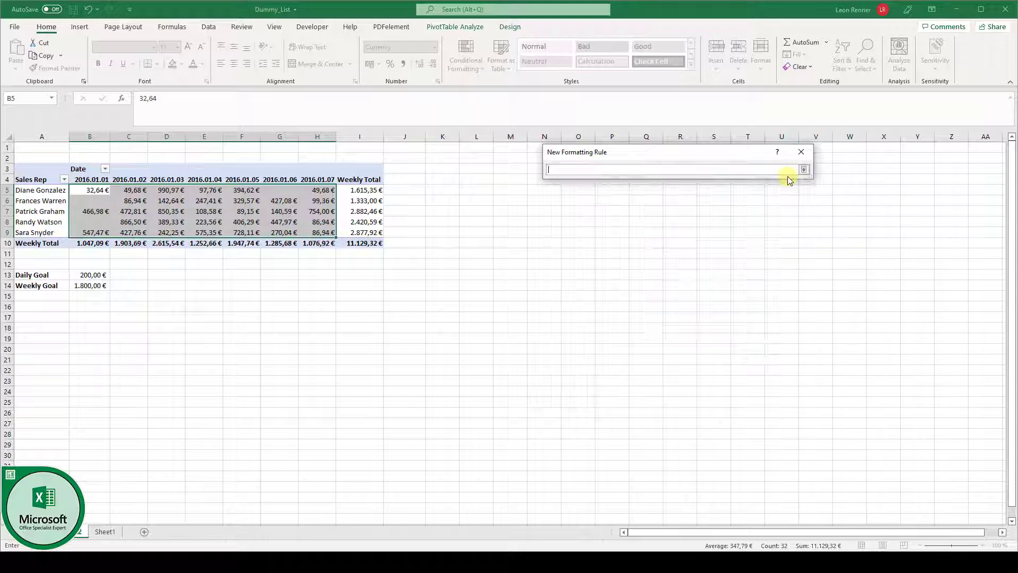
click(91, 191)
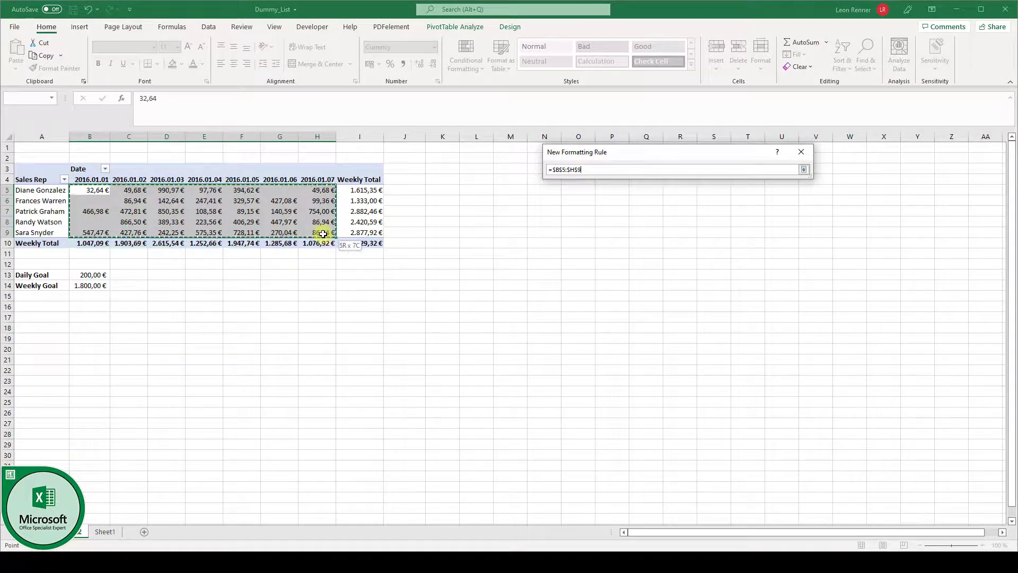
click(804, 171)
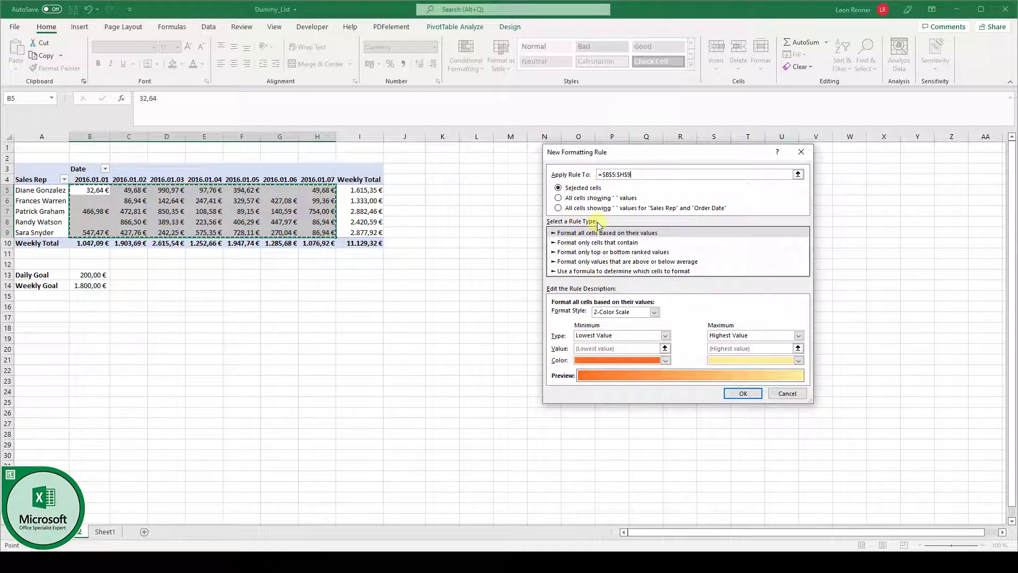
Step: Make it a formula-based rule reading =$B$5>=$B$13
click(570, 271)
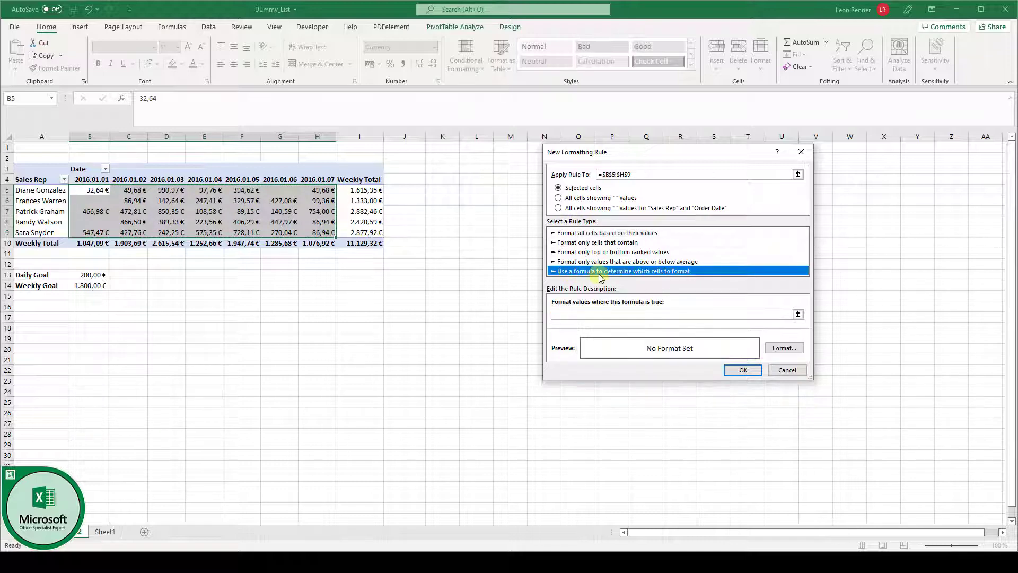
click(572, 315)
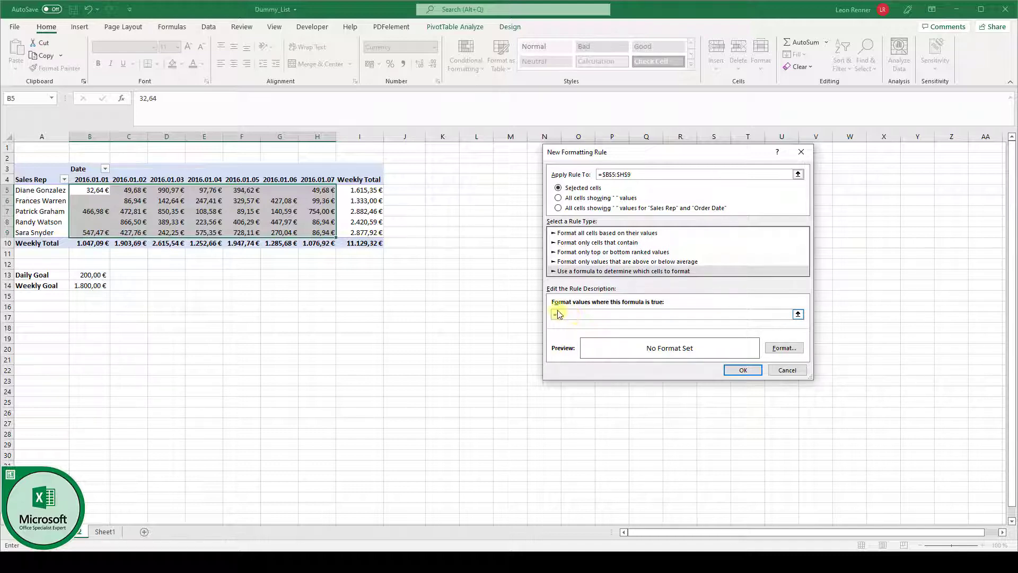
click(94, 192)
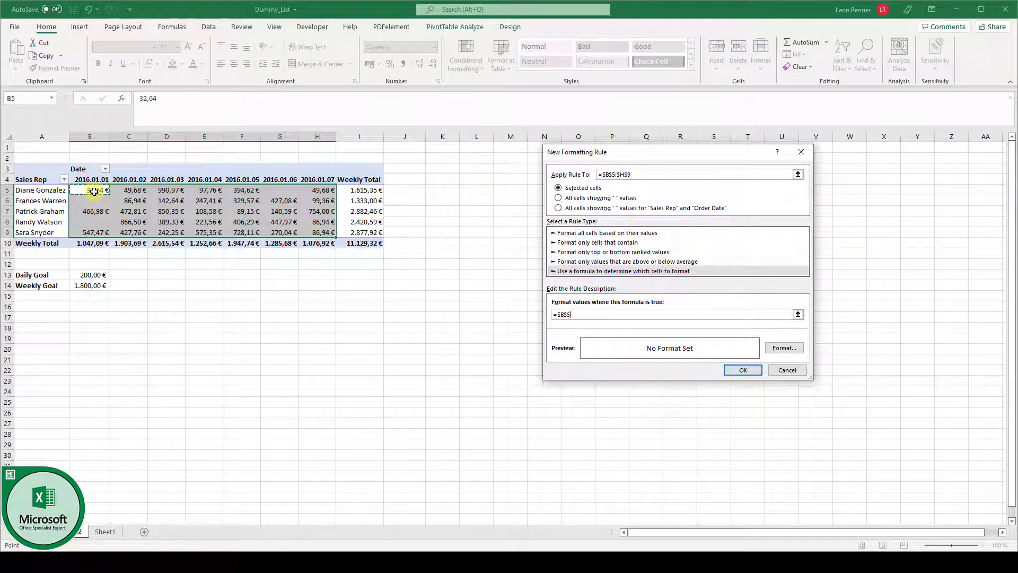
text(>=)
click(90, 275)
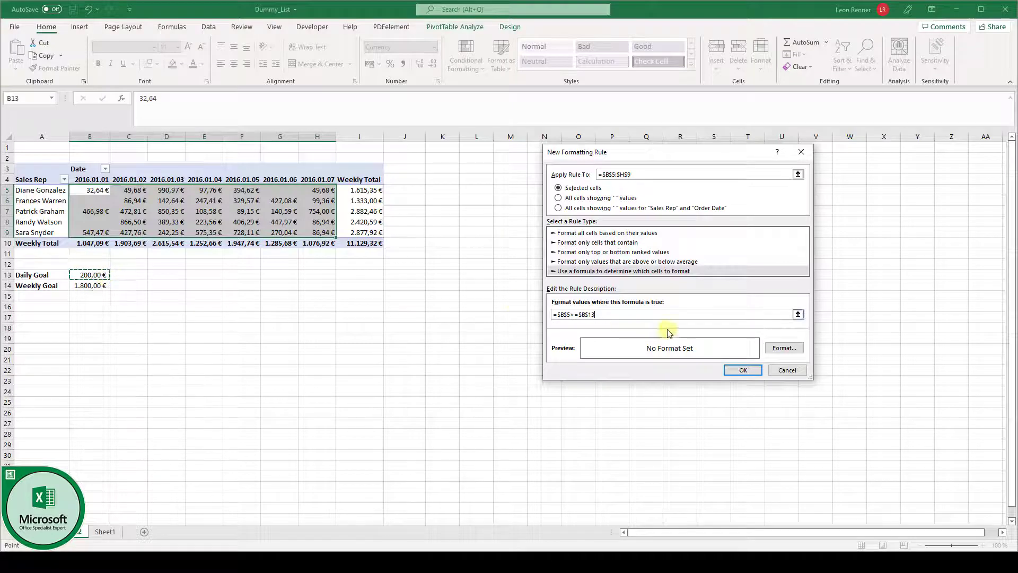
Step: Set the rule's format to light green fill with dark green text
click(774, 349)
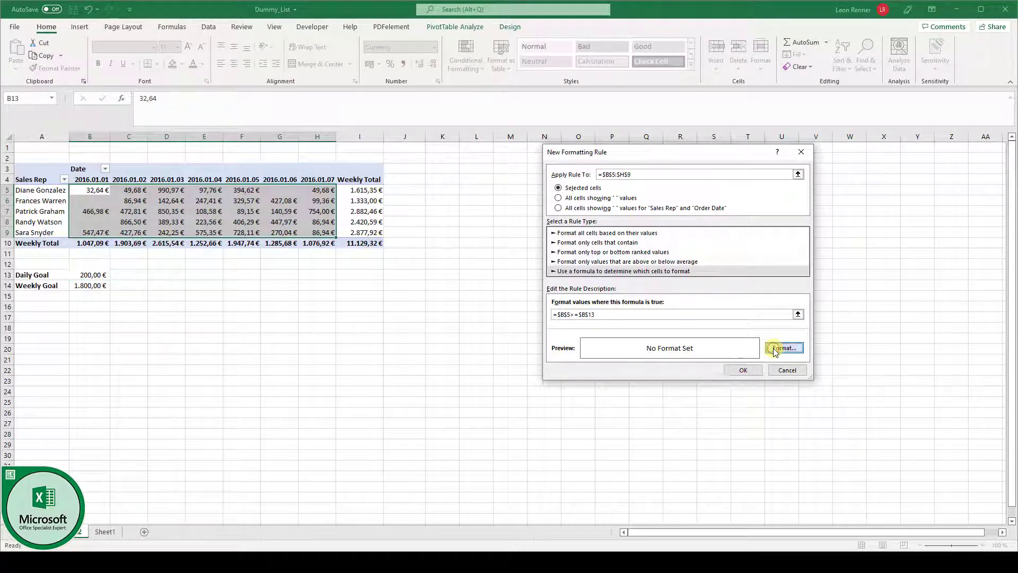
click(642, 142)
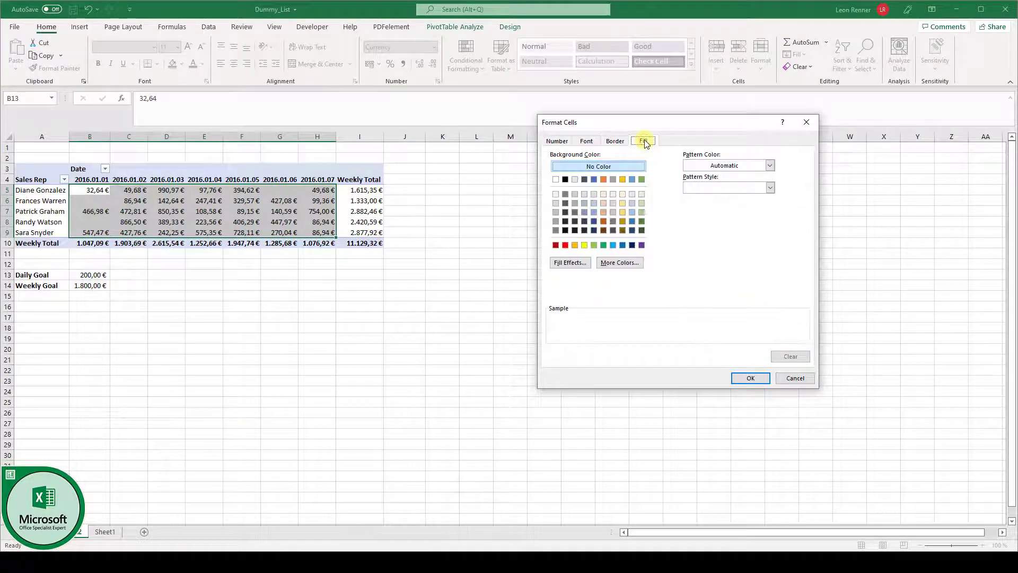
click(642, 194)
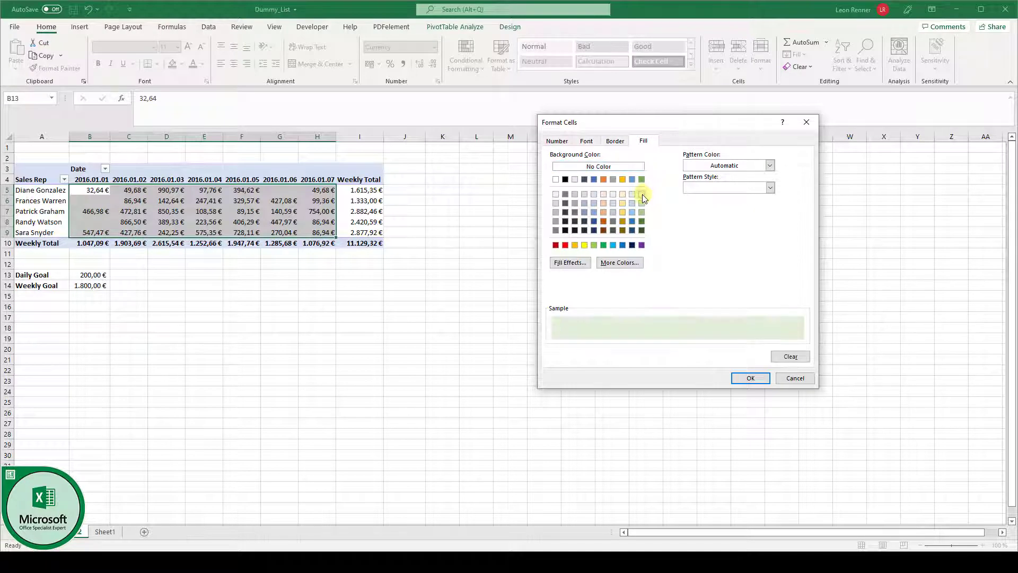
click(587, 141)
click(750, 229)
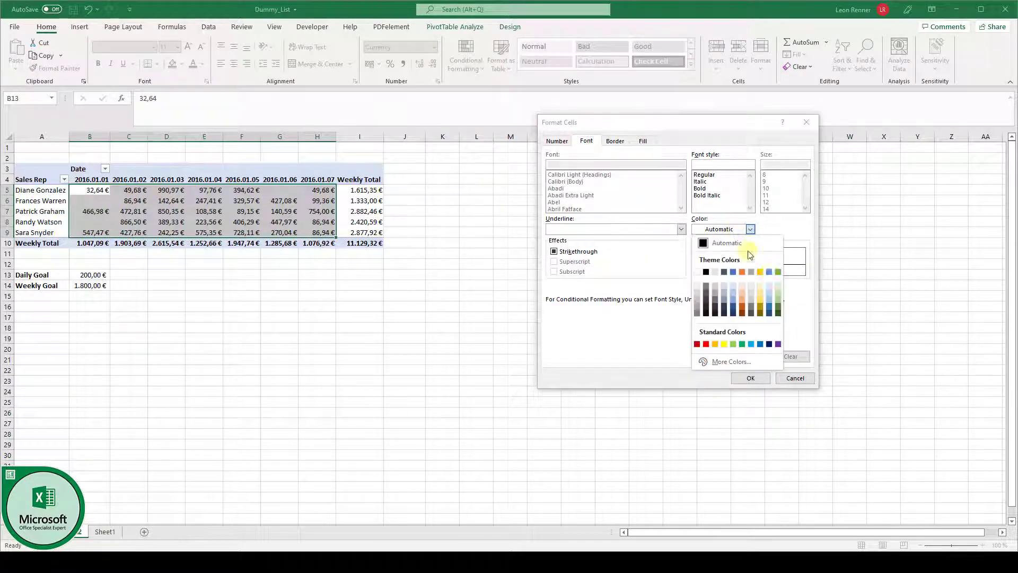
click(778, 304)
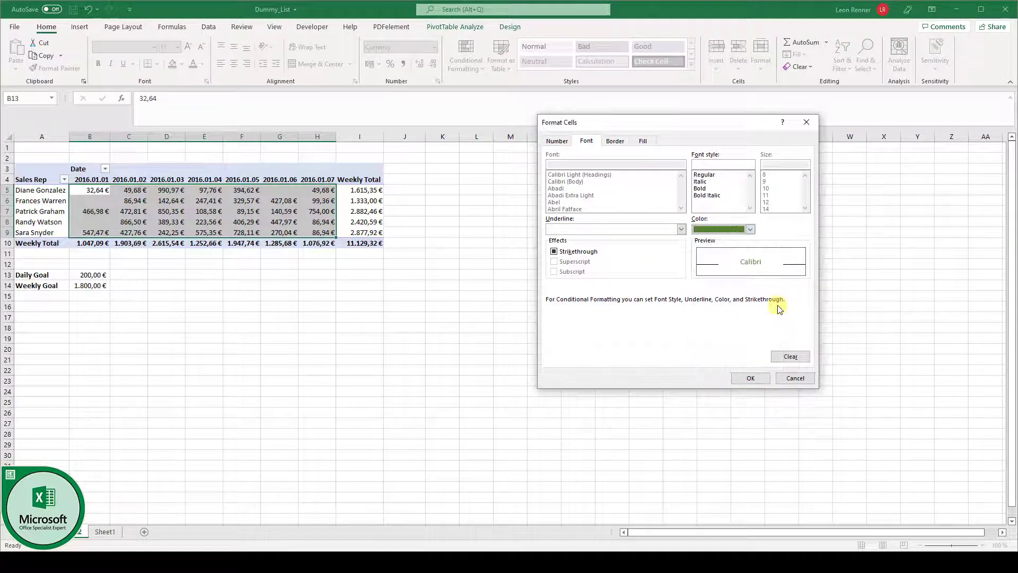
click(750, 378)
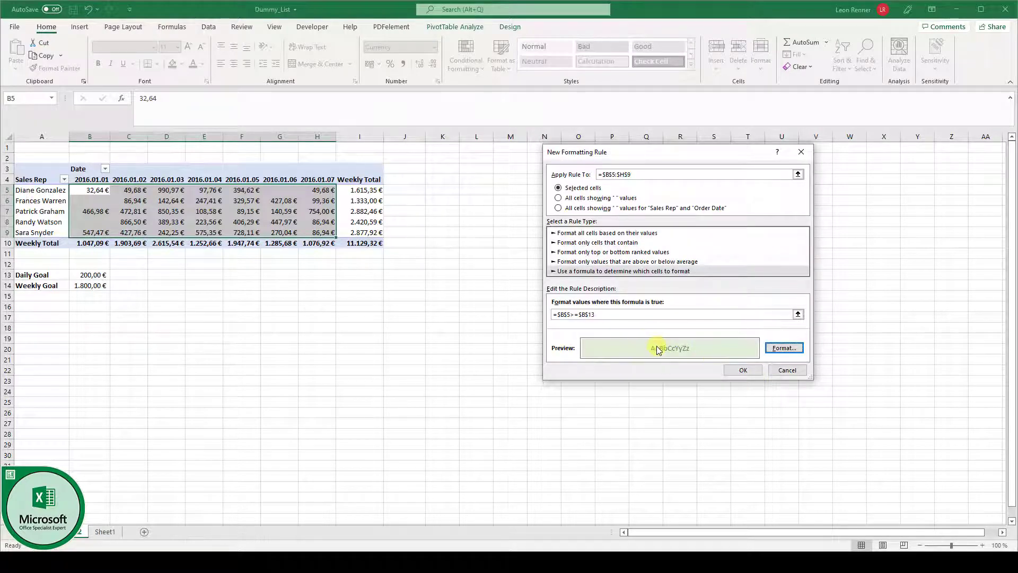
Step: Remove the dollar signs from $B$5 so the formula reads =B5>=$B$13
click(560, 315)
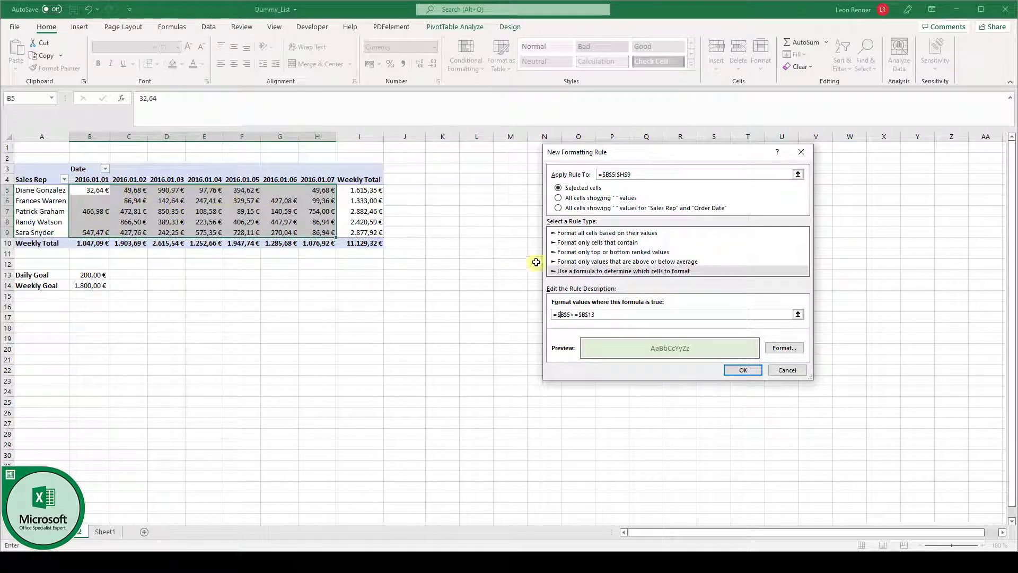
click(563, 315)
key(BackSpace)
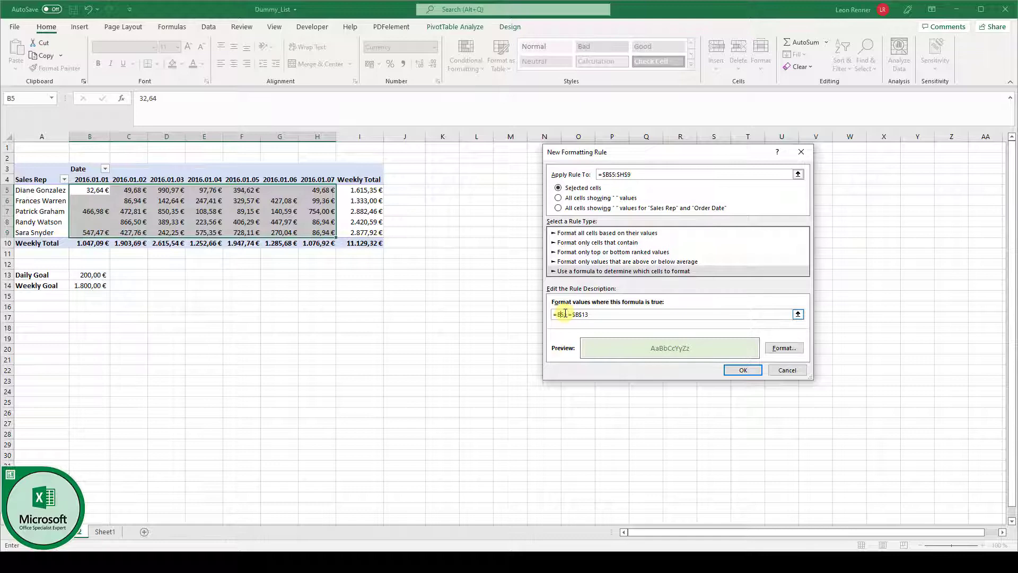
click(564, 314)
key(BackSpace)
double_click(563, 314)
drag(573, 314, 586, 314)
Step: Confirm the rule, then set the Daily Goal in B13 to 800 to test the shading
click(745, 371)
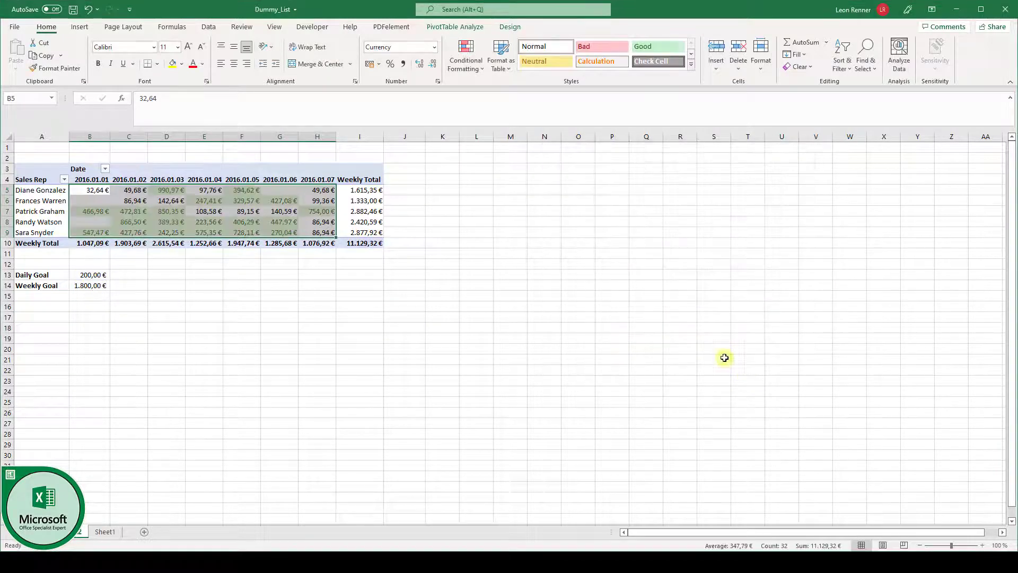
click(155, 284)
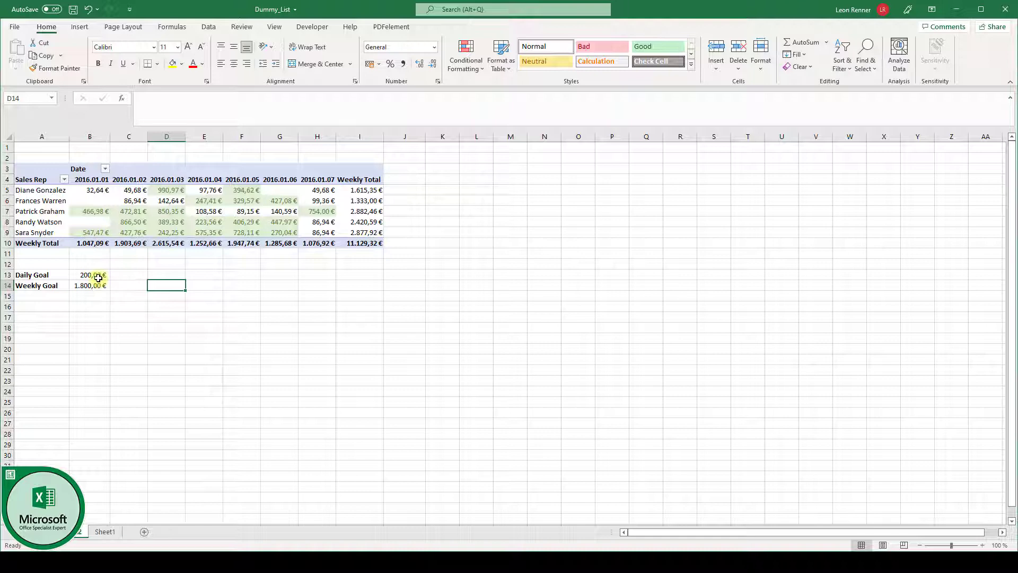
click(92, 277)
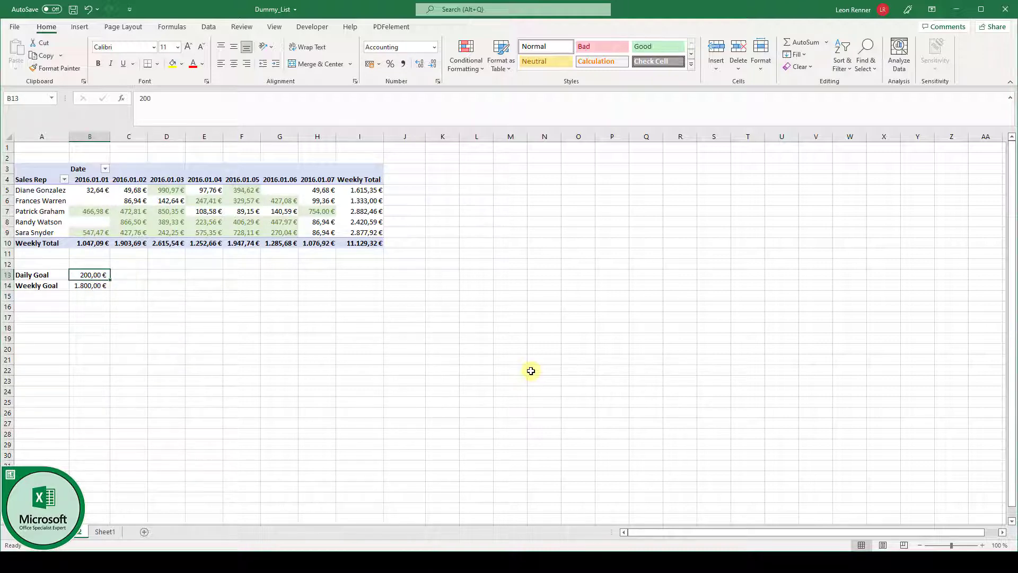
text(800)
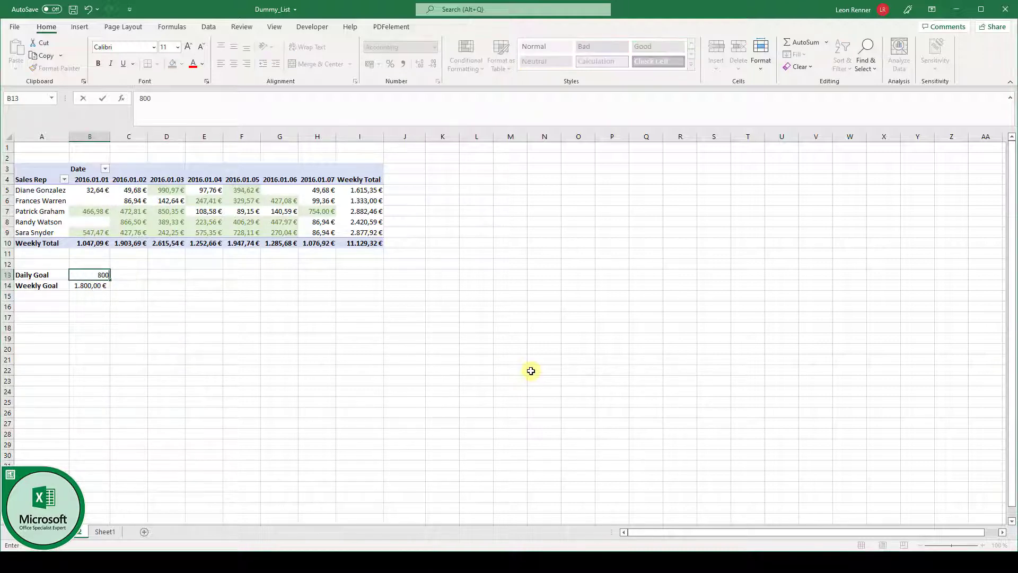
key(Return)
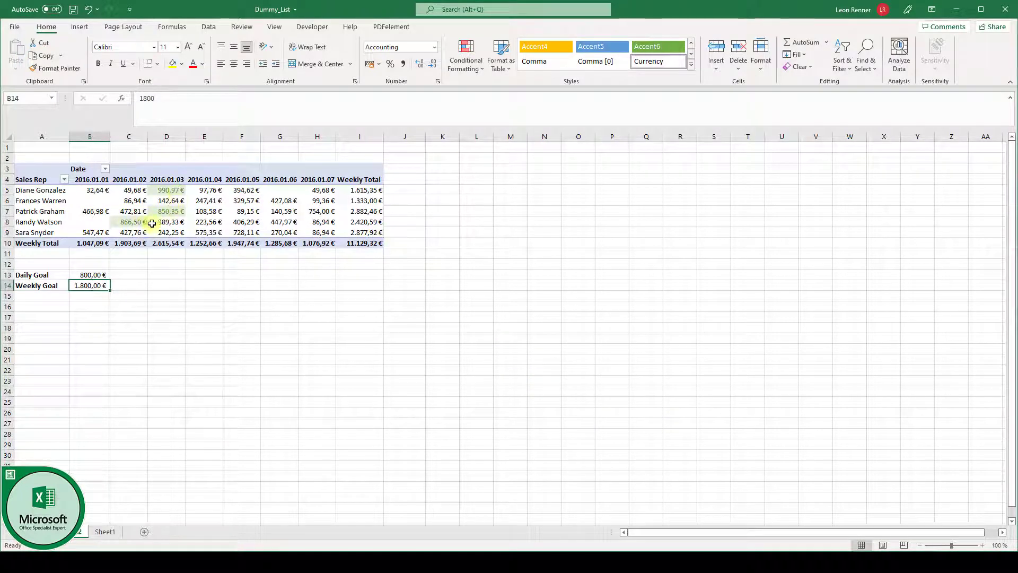
Step: Restore the Daily Goal to 200, check Weekly Total I5, and select rows A5:I9
key(ctrl+z)
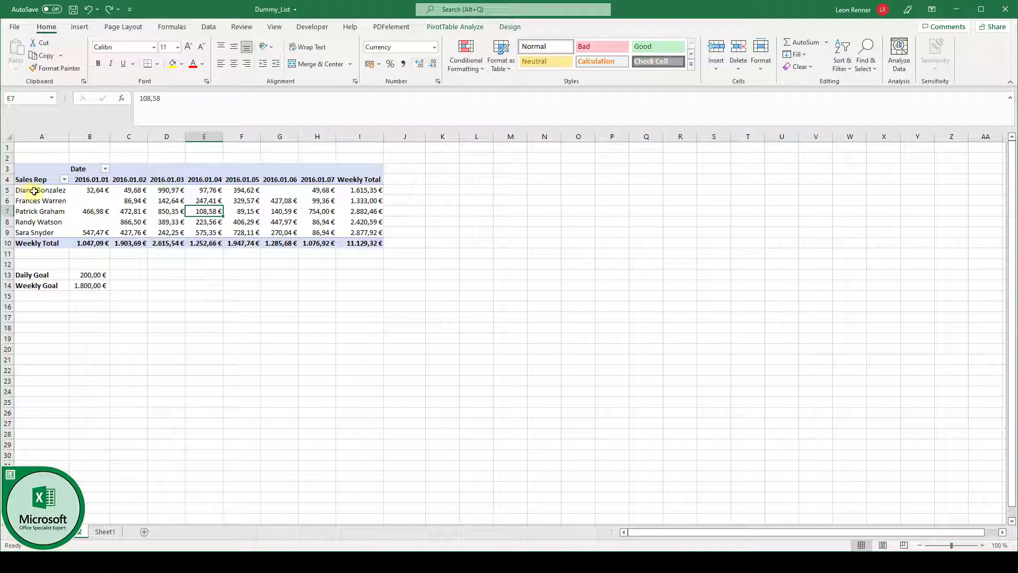
mouse_move(361, 194)
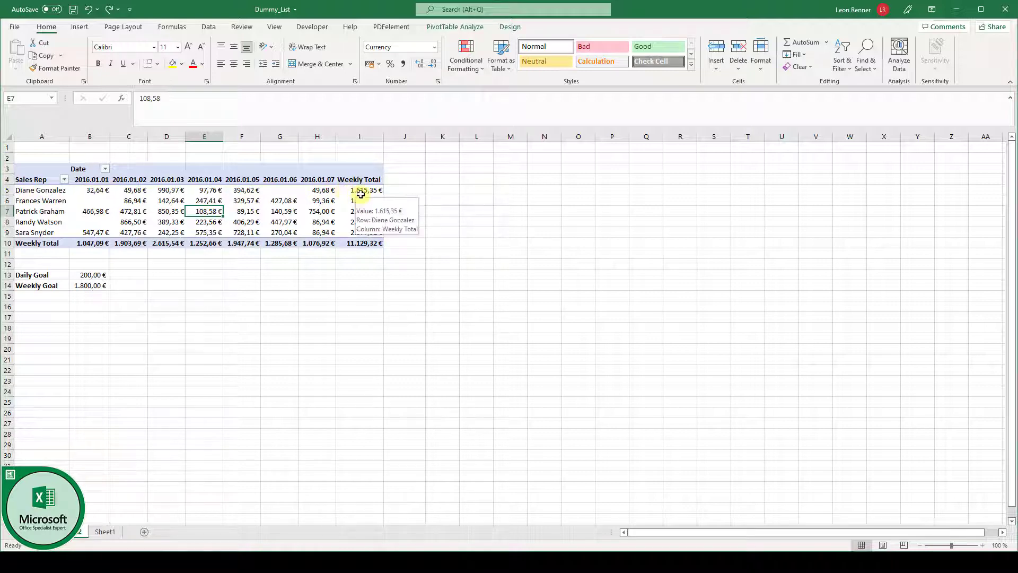
click(149, 275)
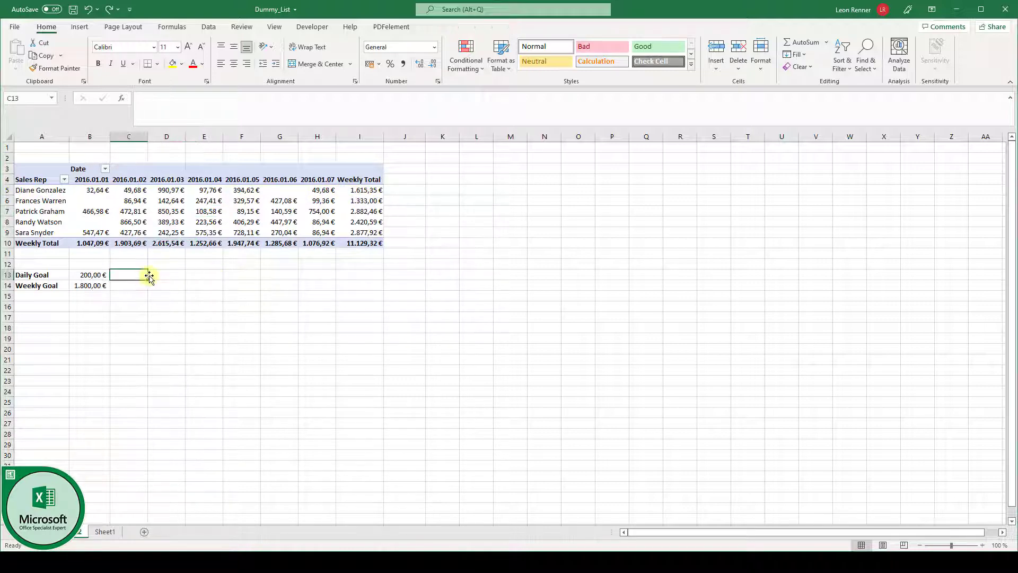
click(356, 192)
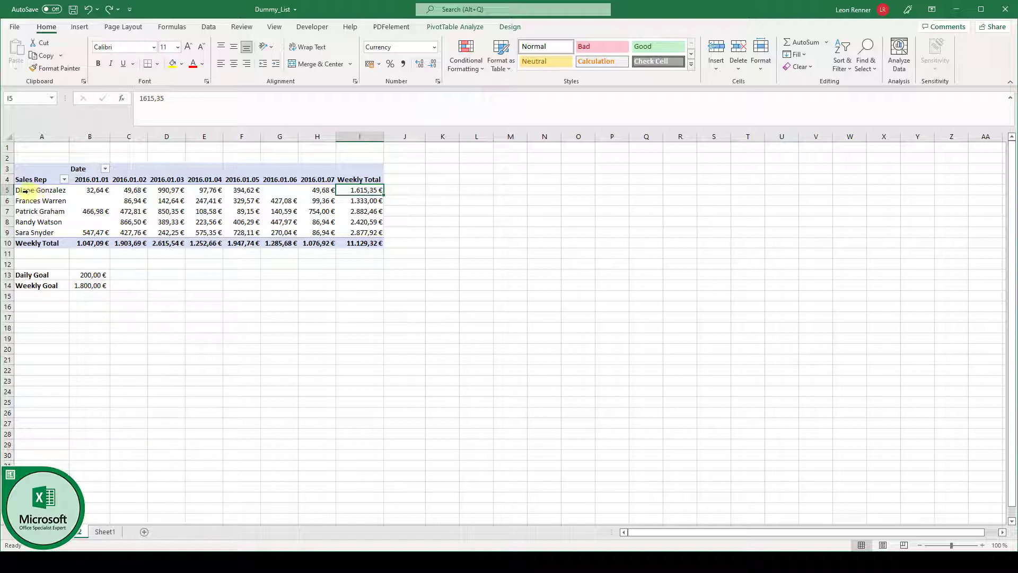
mouse_move(359, 192)
mouse_move(32, 192)
drag(31, 192, 351, 234)
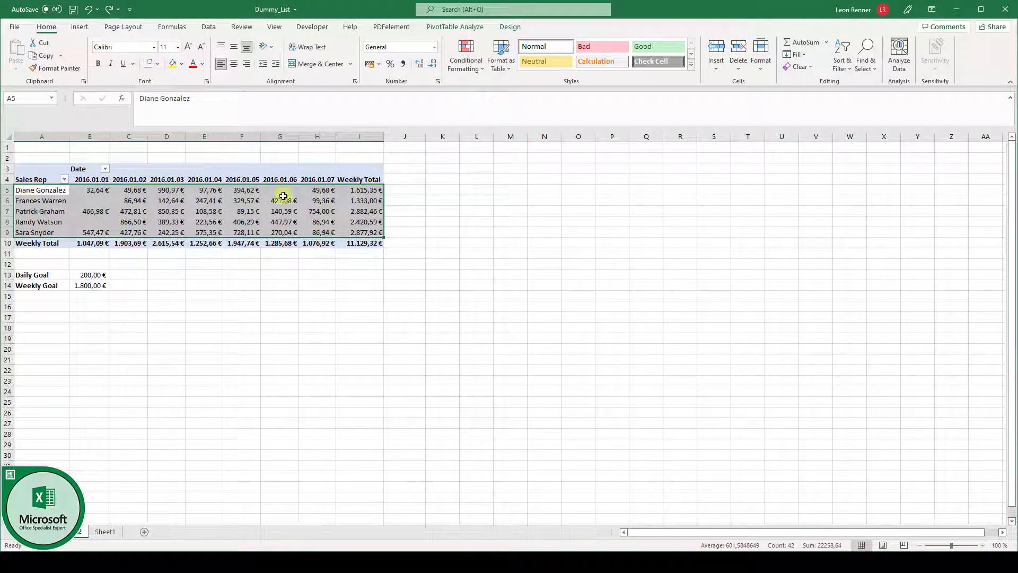
Step: Start a new formula-based conditional formatting rule for rows A5:I9
click(466, 60)
click(483, 214)
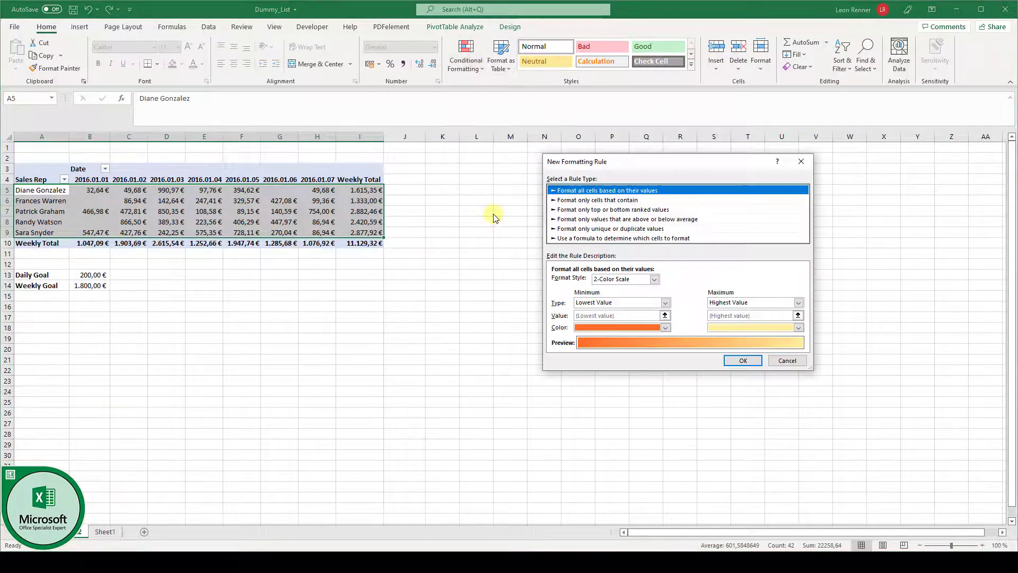
click(585, 239)
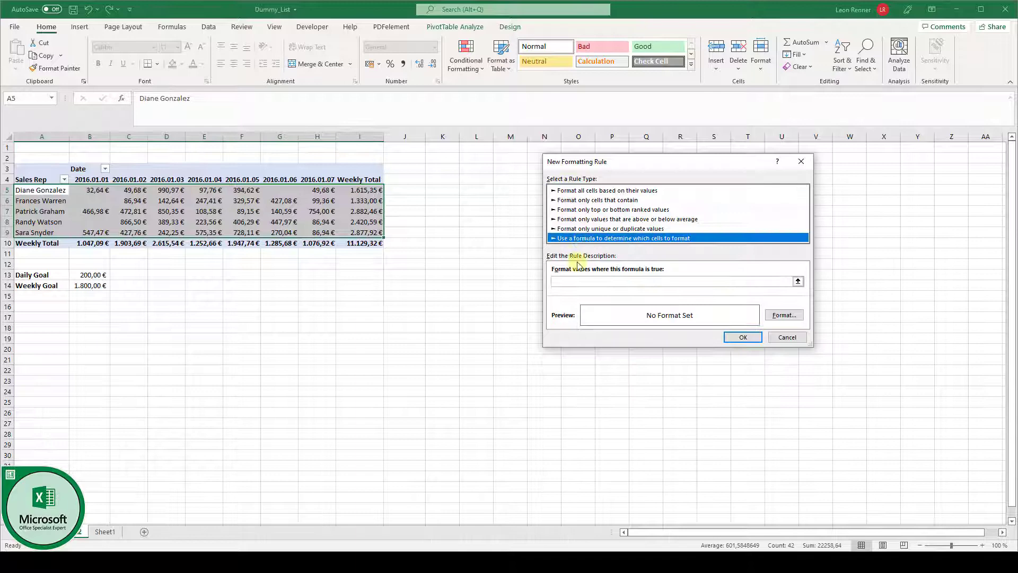
click(587, 283)
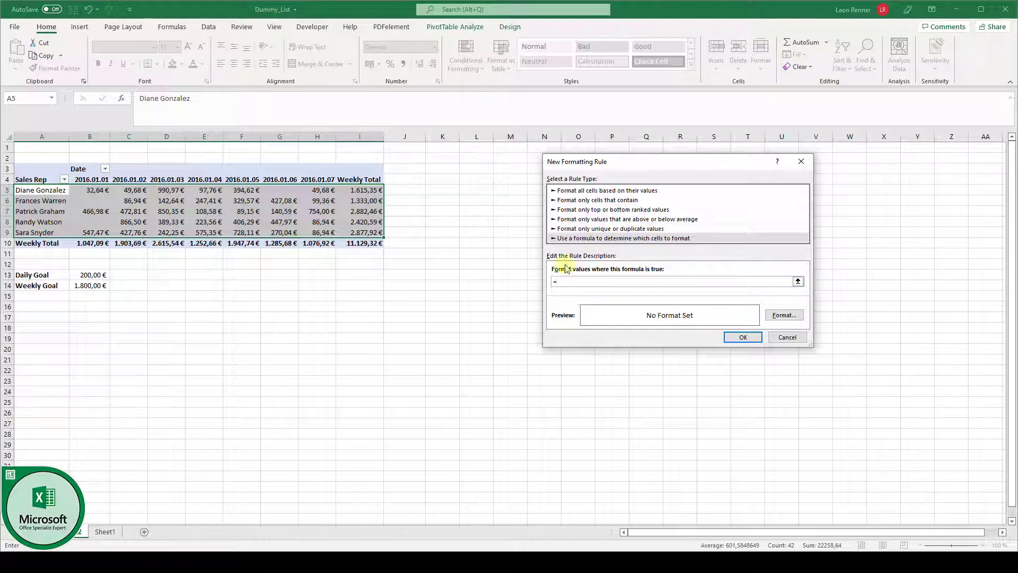
Step: Enter the formula =$I5>=$B$14, making the row reference relative
click(370, 189)
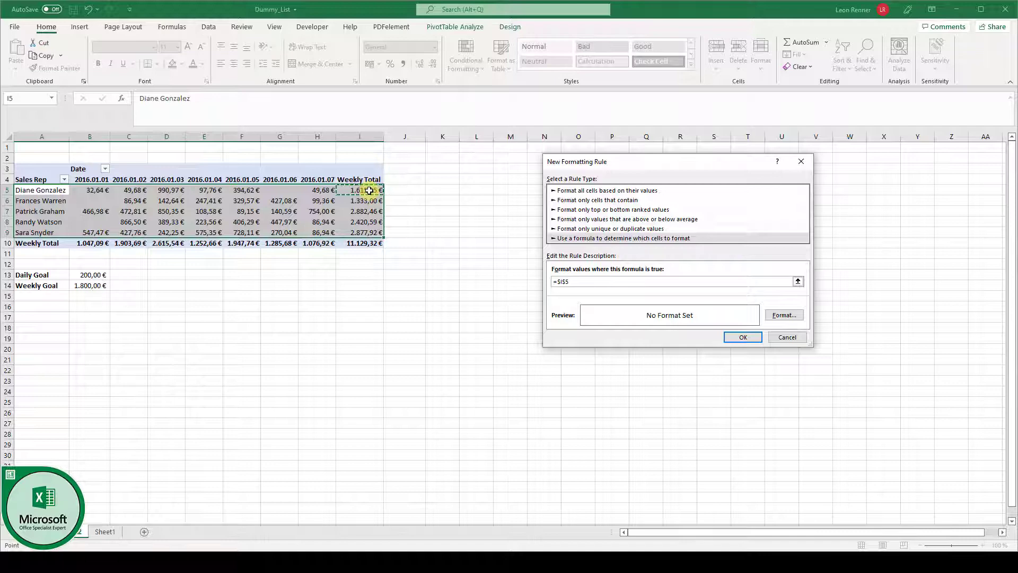
text(>=)
click(85, 285)
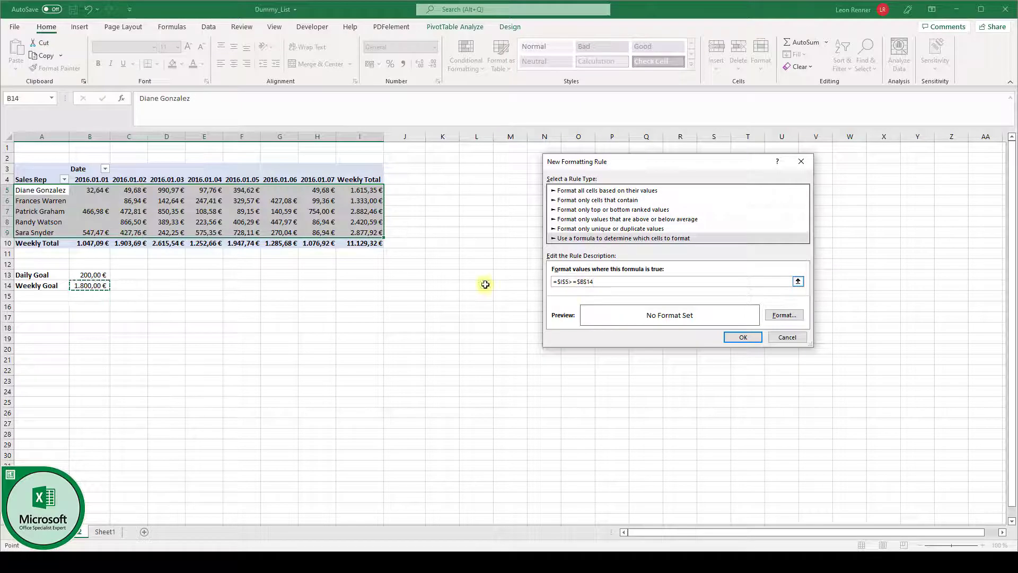
click(566, 281)
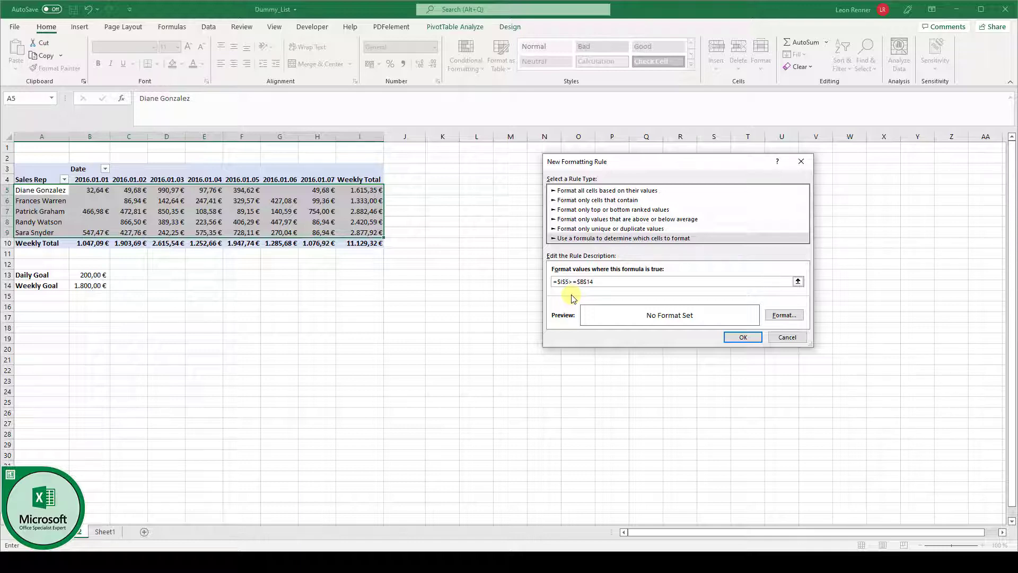
key(BackSpace)
Step: Format the =$I5>=$B$14 rule with a light green fill and green font, and apply it
click(784, 315)
click(643, 129)
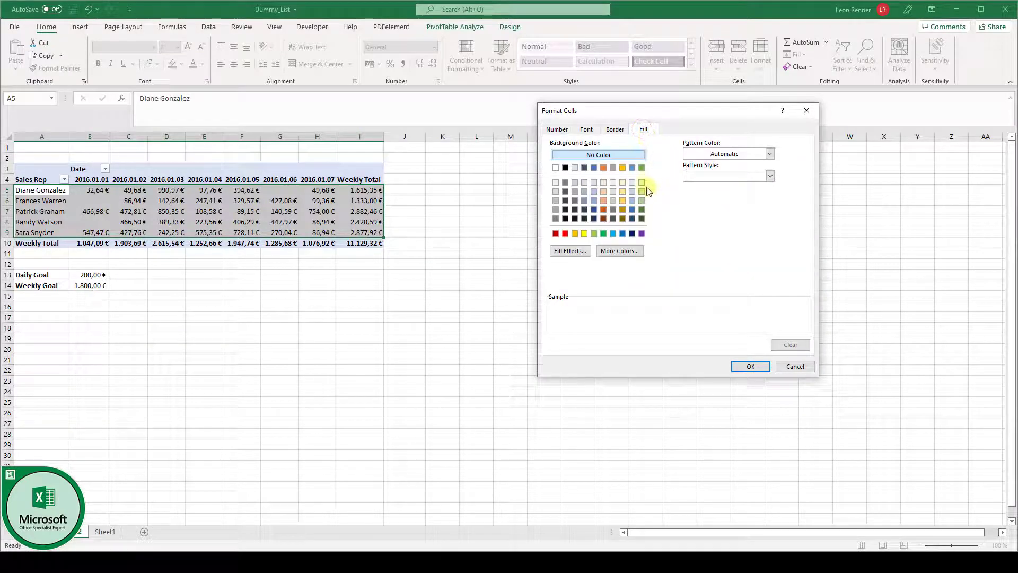
click(642, 182)
click(586, 129)
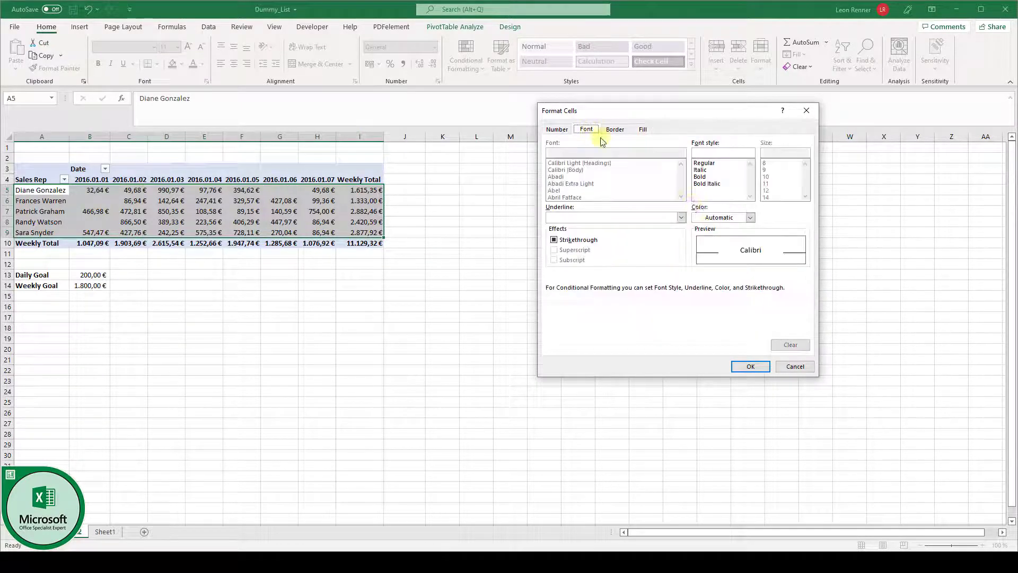
click(750, 218)
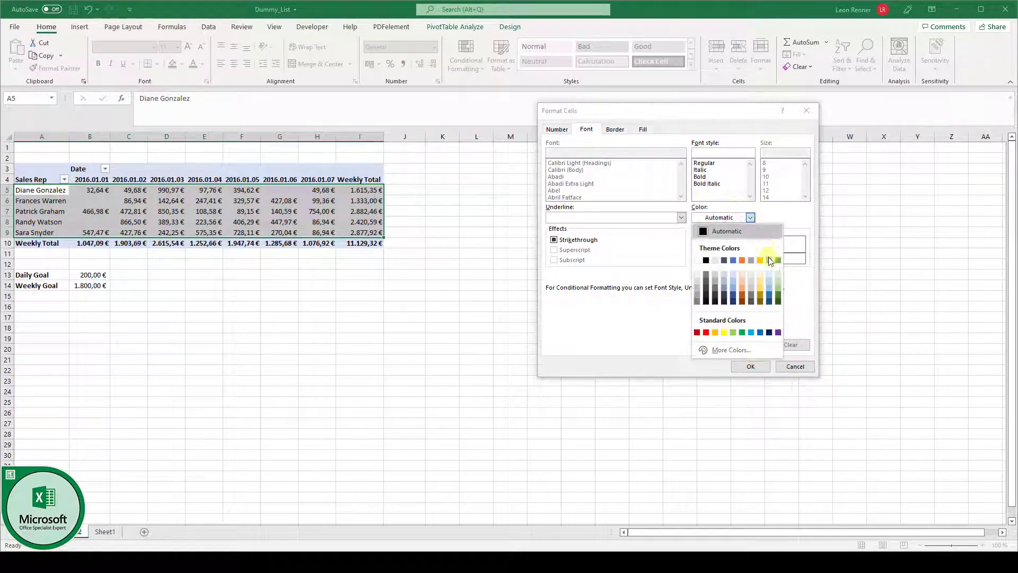
click(779, 298)
click(750, 366)
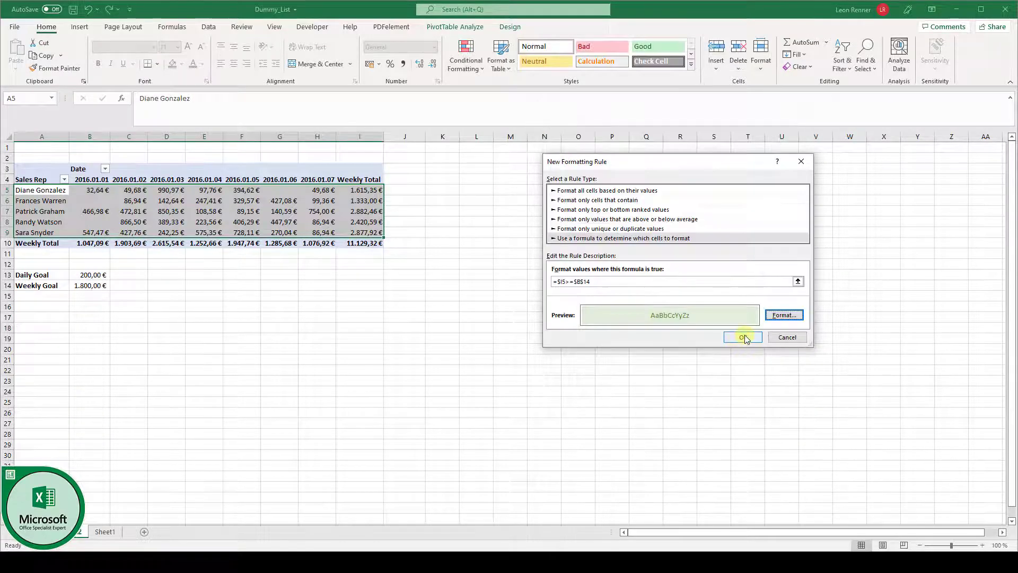
click(745, 337)
click(173, 297)
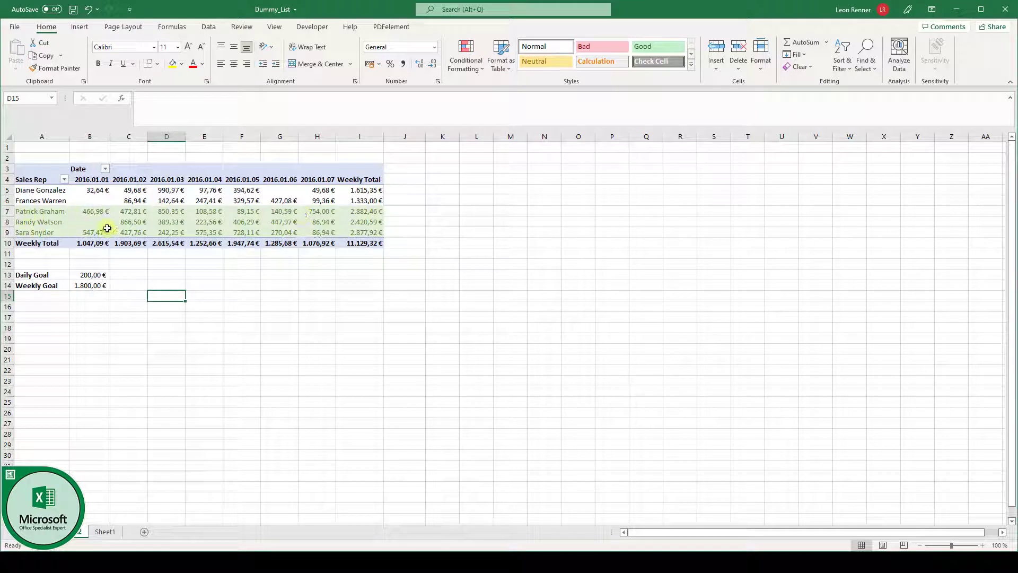
Step: Check I7's Weekly Total, then change the Weekly Goal in B14 to 2500
click(369, 215)
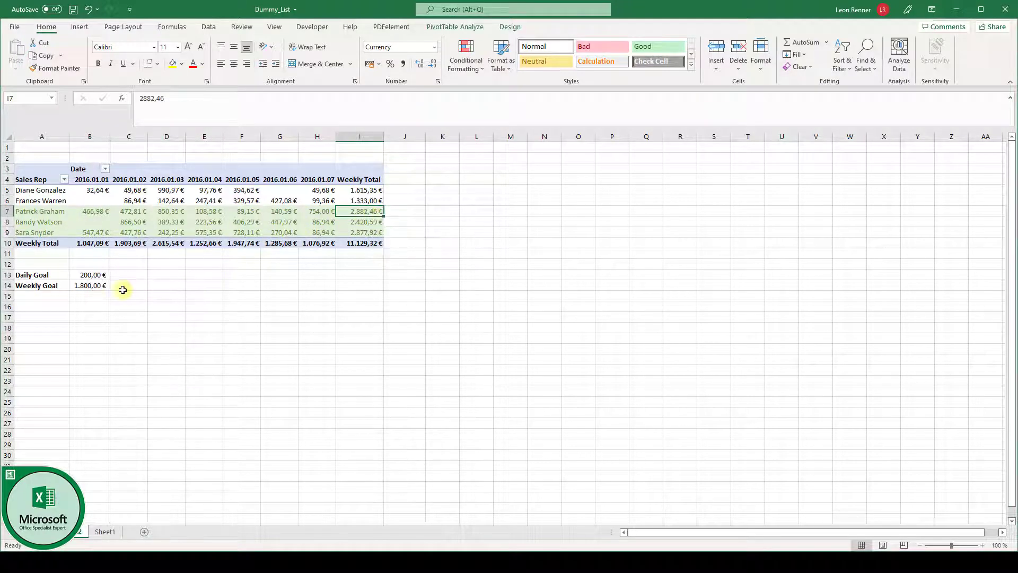
click(91, 286)
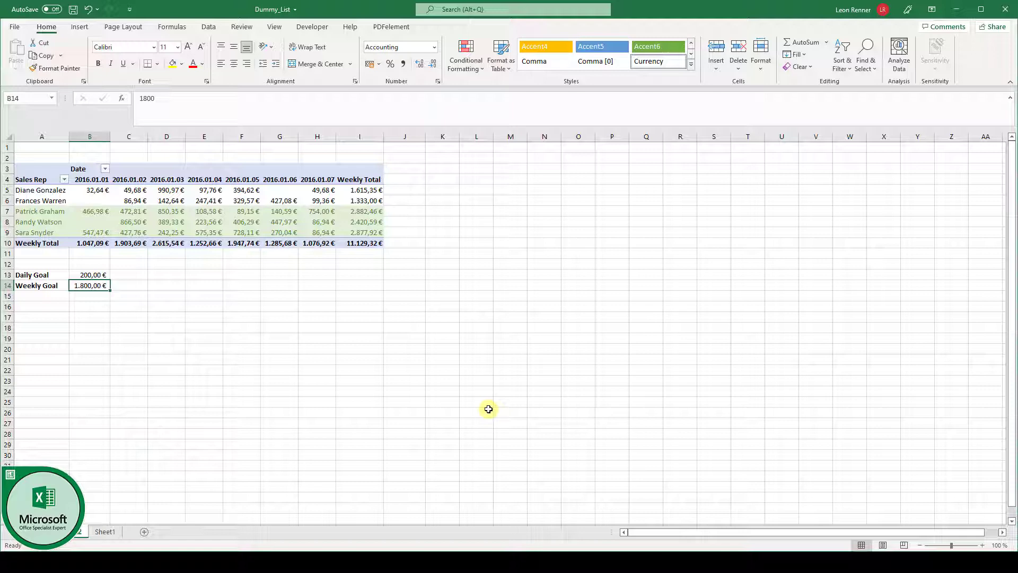
text(2500)
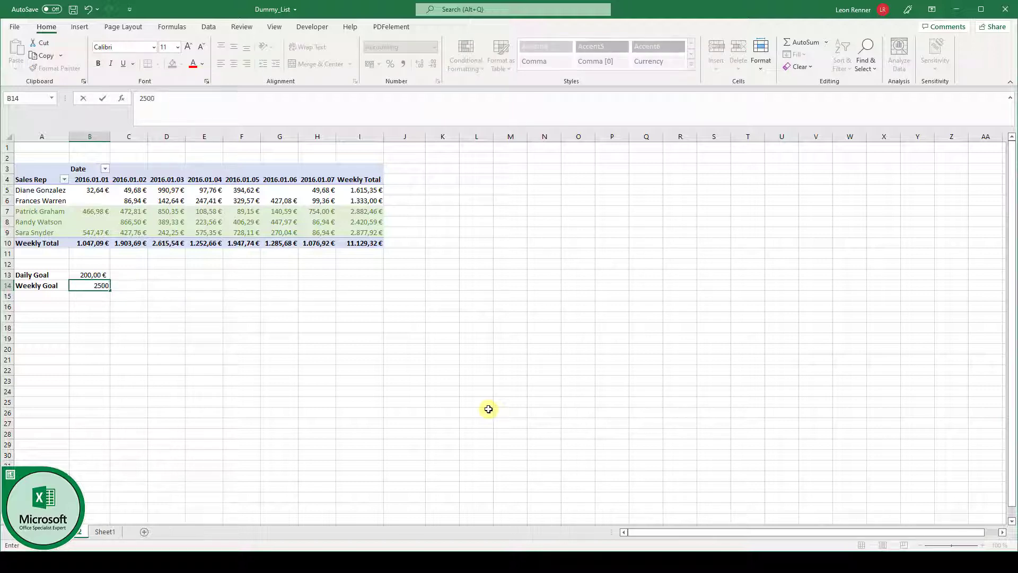
key(Return)
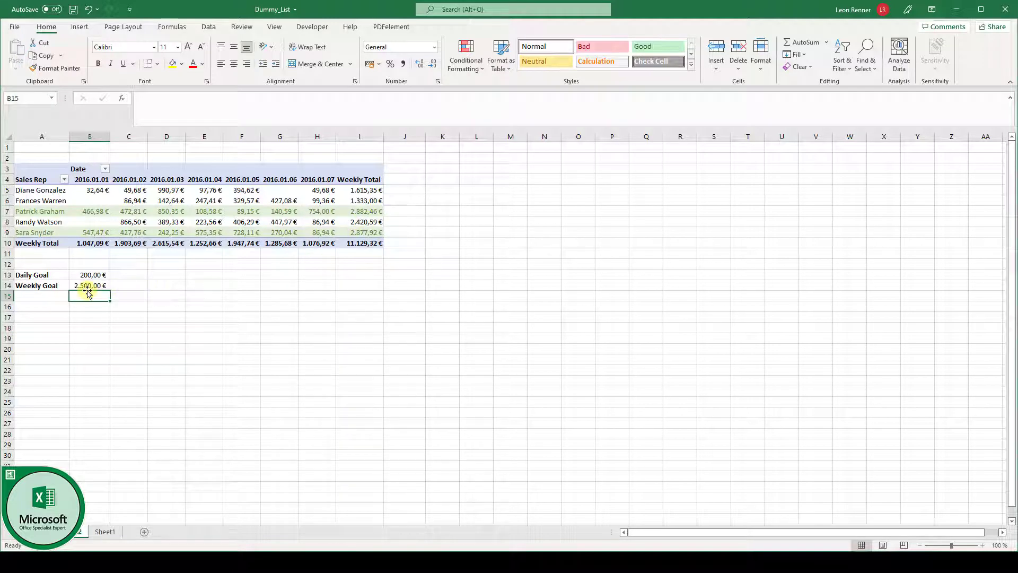
click(131, 285)
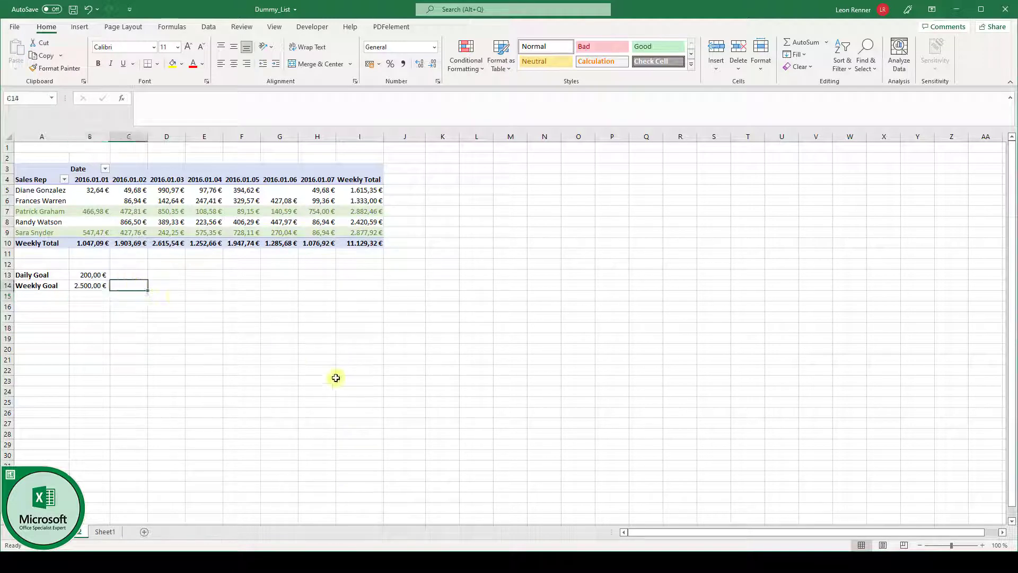